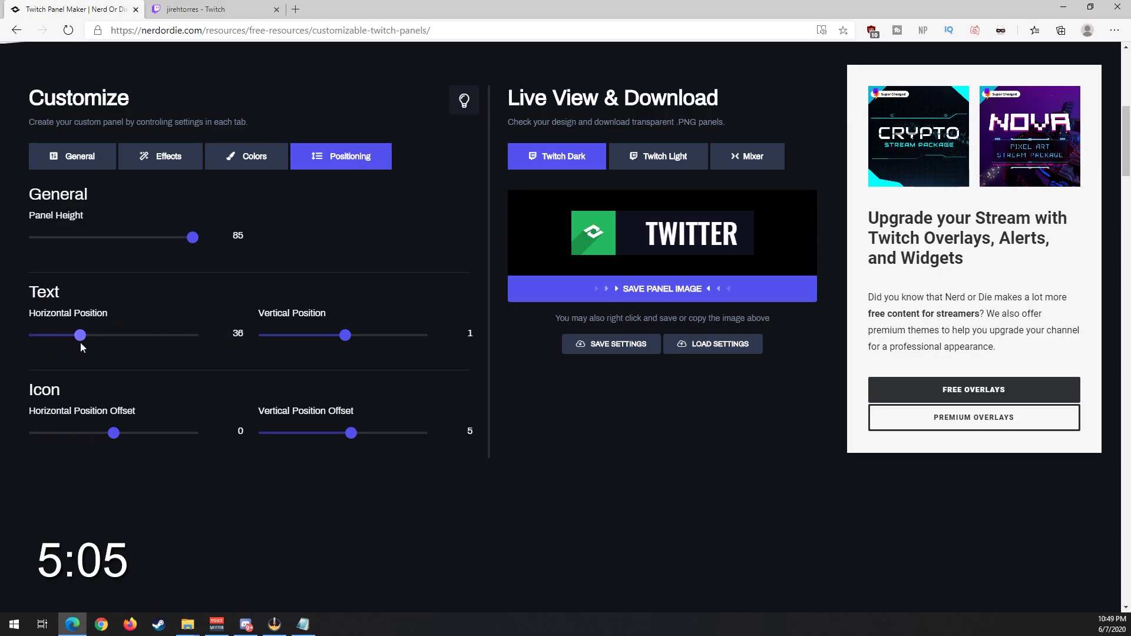
- Enable the icon shadow with an angle of 31 and give the panel a border width of 6
{"action": "left_click", "coordinate": [161, 158]}
{"action": "left_click", "coordinate": [37, 241]}
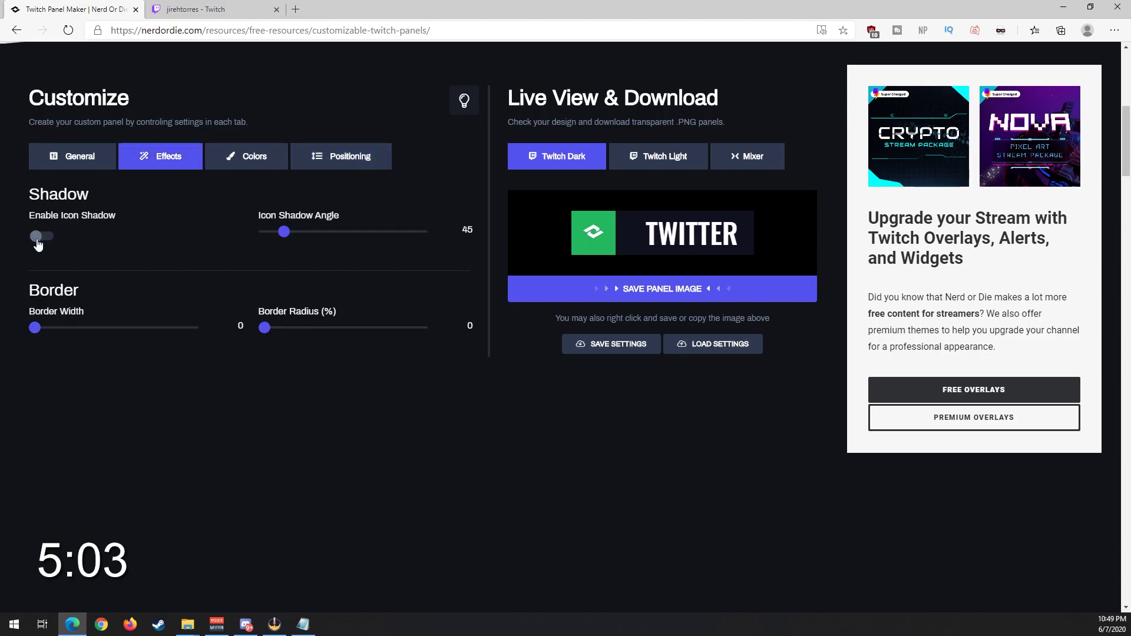
{"action": "left_click", "coordinate": [39, 240]}
{"action": "double_click", "coordinate": [39, 240]}
{"action": "mouse_move", "coordinate": [281, 238]}
{"action": "left_mouse_down"}
{"action": "mouse_move", "coordinate": [317, 239]}
{"action": "mouse_move", "coordinate": [254, 239]}
{"action": "mouse_move", "coordinate": [288, 238]}
{"action": "mouse_move", "coordinate": [279, 239]}
{"action": "left_mouse_up"}
{"action": "left_click_drag", "start_coordinate": [61, 333], "coordinate": [129, 328]}
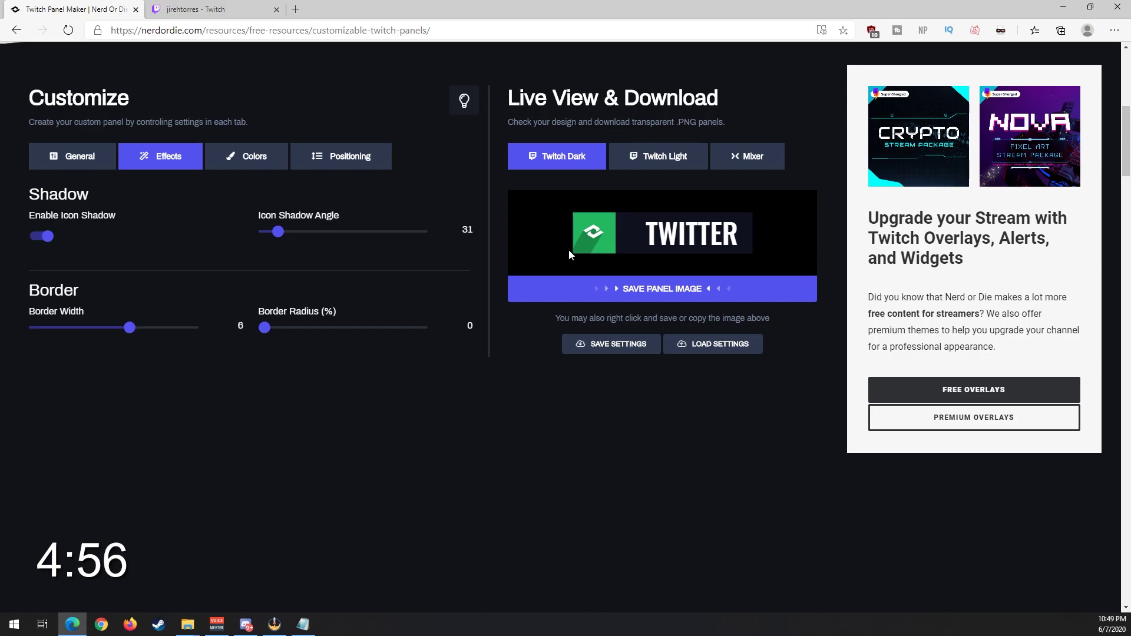
- Preview the panel on the Mixer and Twitch Light backgrounds and raise its border radius to round the corners
{"action": "left_click", "coordinate": [655, 167]}
{"action": "left_click", "coordinate": [748, 160]}
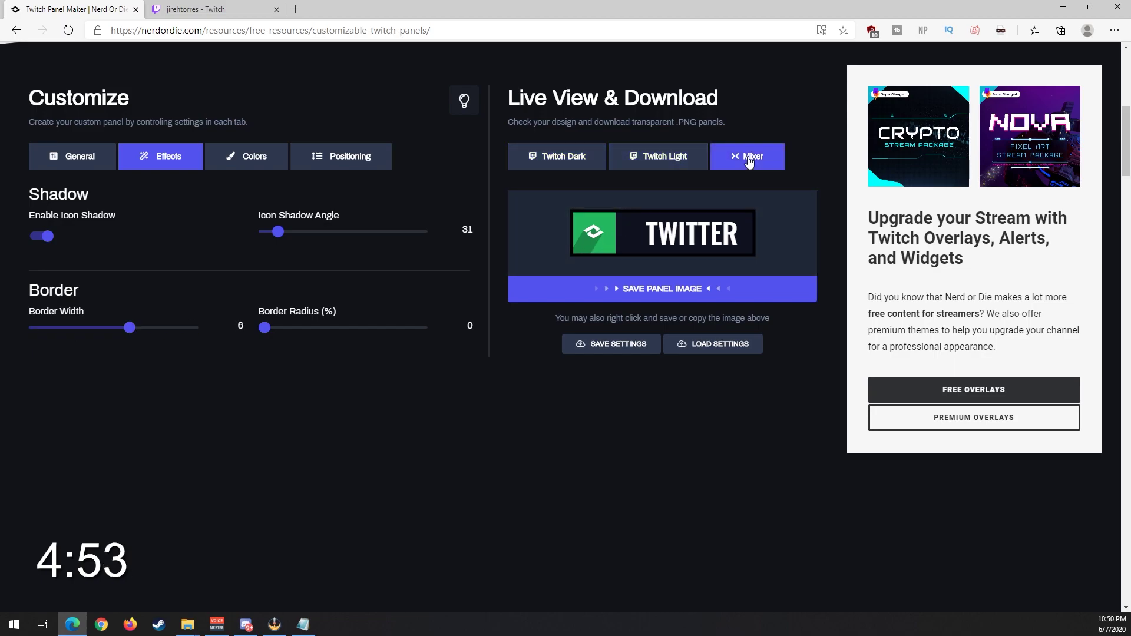
{"action": "left_click", "coordinate": [658, 156]}
{"action": "left_click_drag", "start_coordinate": [265, 328], "coordinate": [376, 326]}
- Replace the panel's icon with the Twitter bird from the icon collection
{"action": "left_click", "coordinate": [270, 162]}
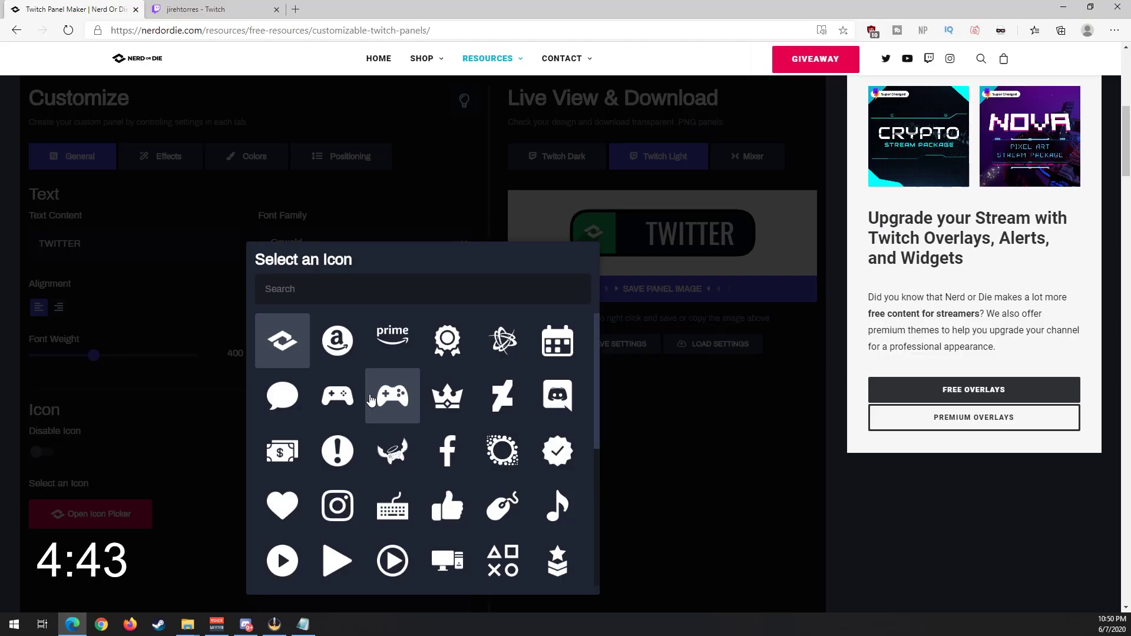
{"action": "scroll", "coordinate": [578, 403], "scroll_direction": "down", "scroll_amount": 2}
{"action": "scroll", "coordinate": [578, 403], "scroll_direction": "down", "scroll_amount": 3}
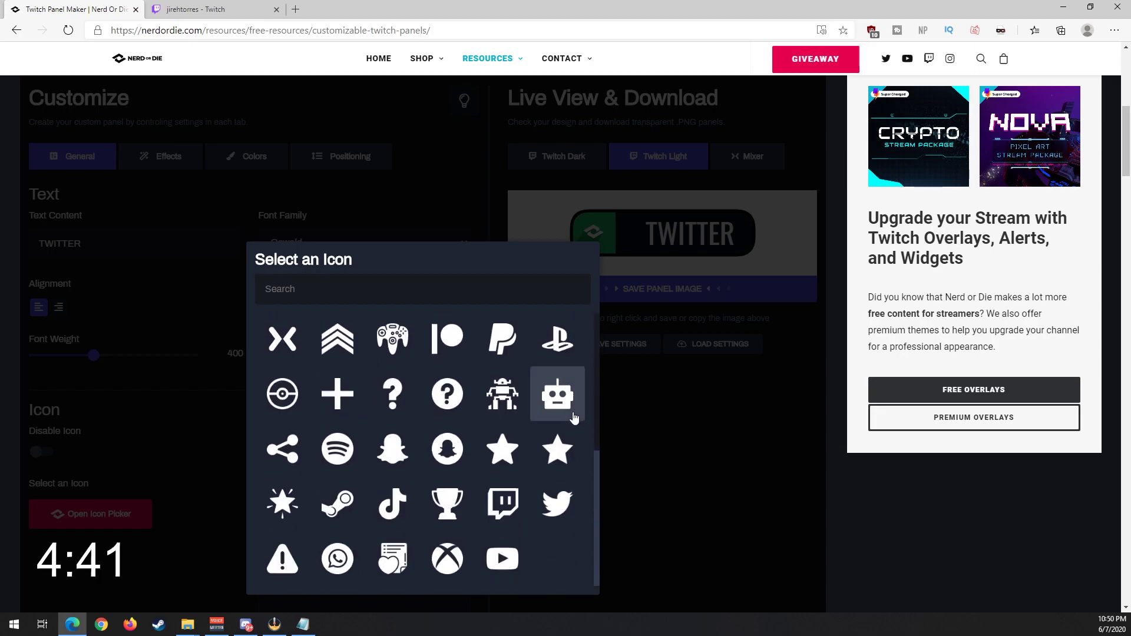
{"action": "left_click", "coordinate": [556, 505]}
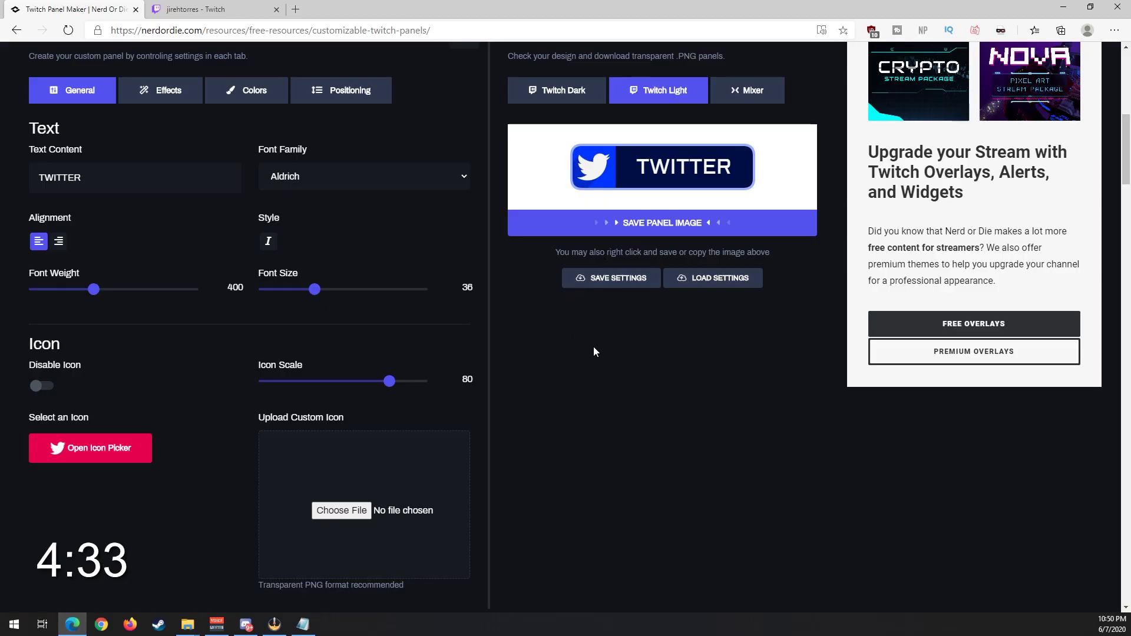
- Save the Twitter panel image and change the panel's text content to YOUTUBE
{"action": "left_click", "coordinate": [627, 229]}
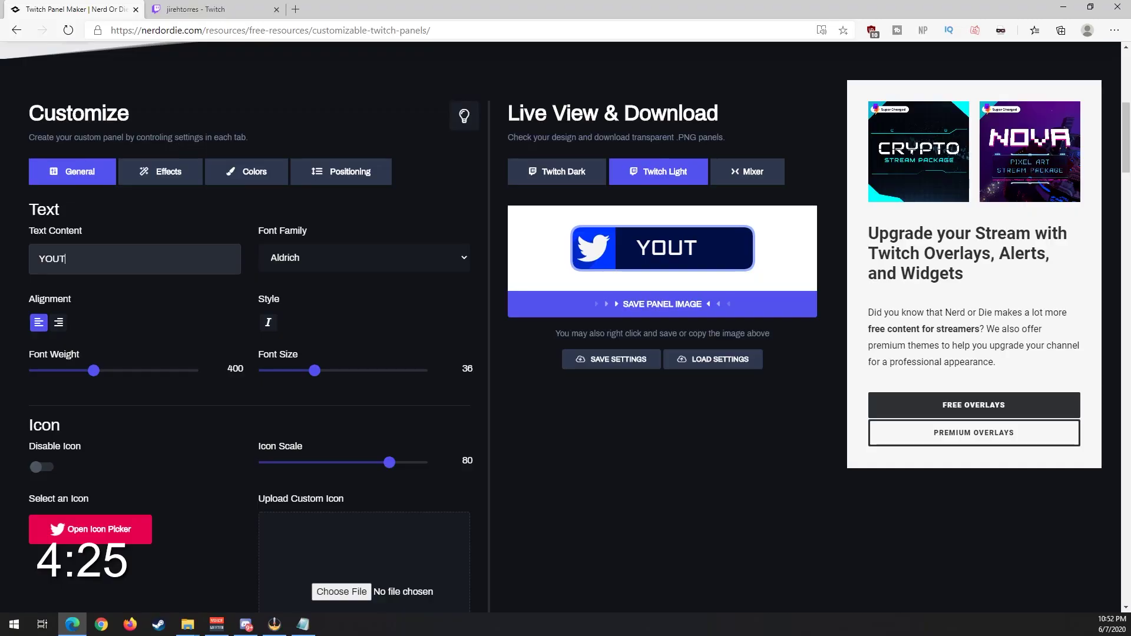
{"action": "type", "text": "U"}
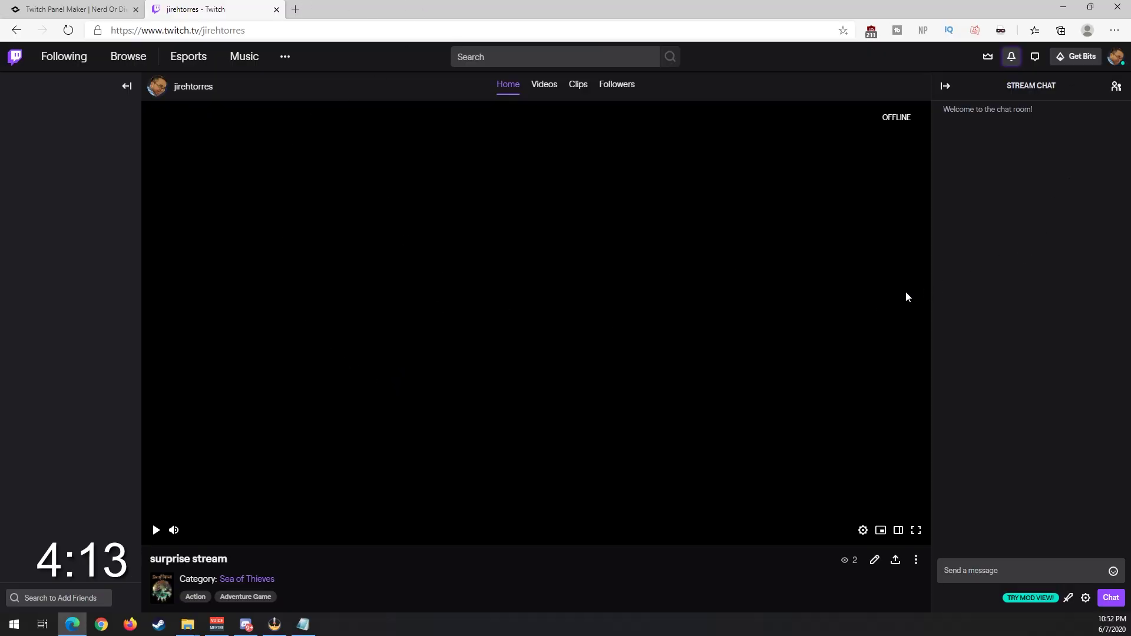
- On the Twitch channel page, turn on panel editing and add a new text or image panel
{"action": "scroll", "coordinate": [906, 297], "scroll_direction": "down", "scroll_amount": 5}
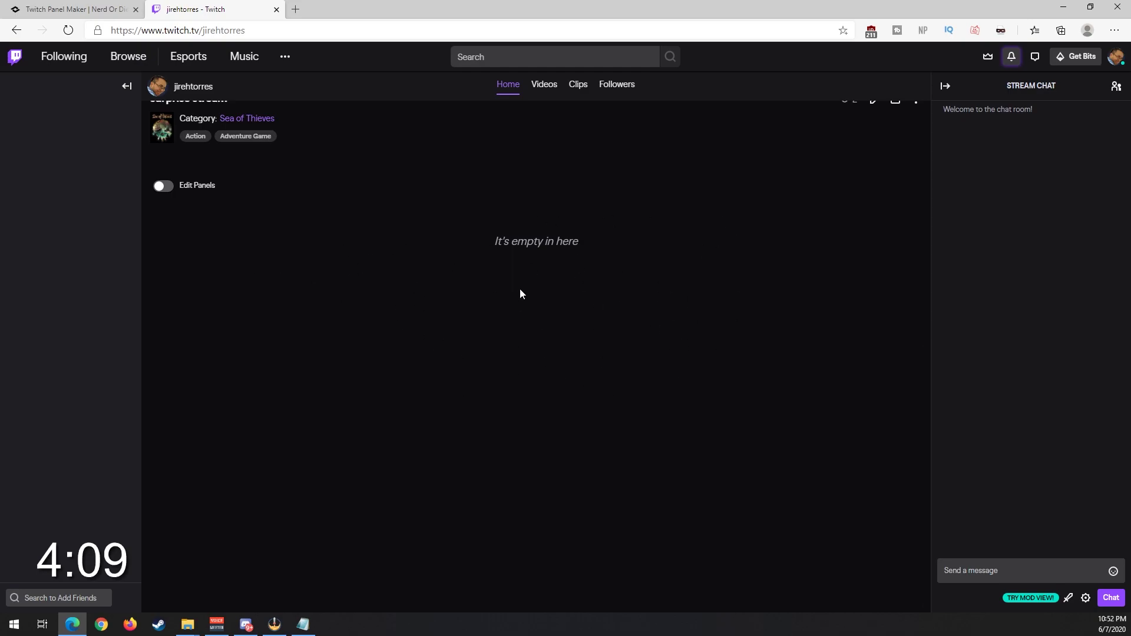
{"action": "left_click", "coordinate": [163, 186]}
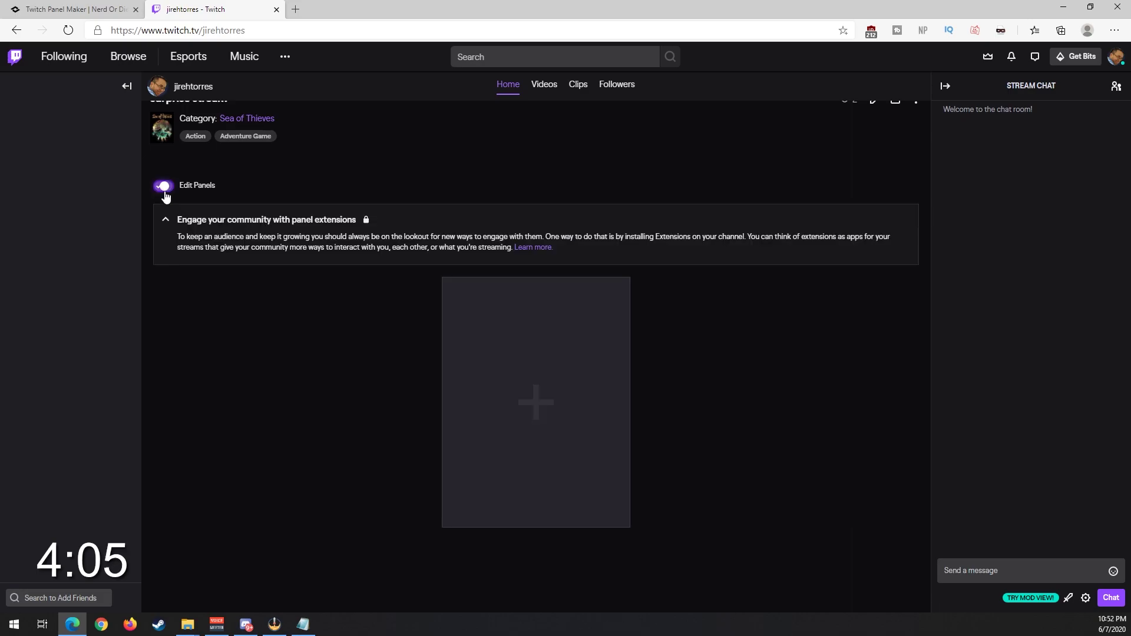
{"action": "scroll", "coordinate": [505, 449], "scroll_direction": "down", "scroll_amount": 2}
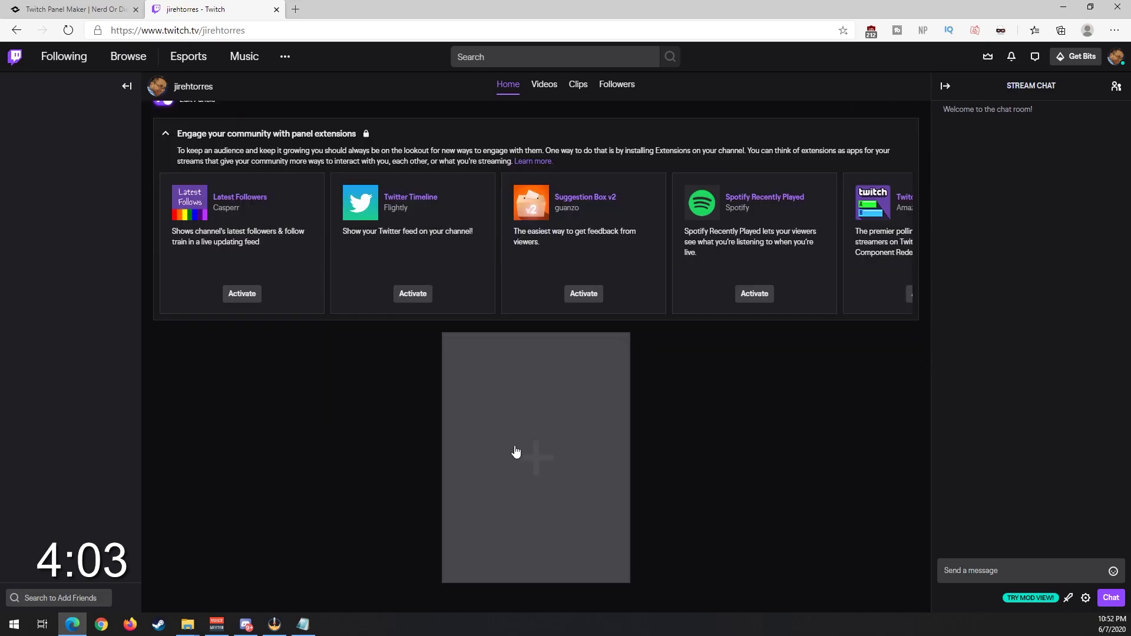
{"action": "left_click", "coordinate": [532, 455]}
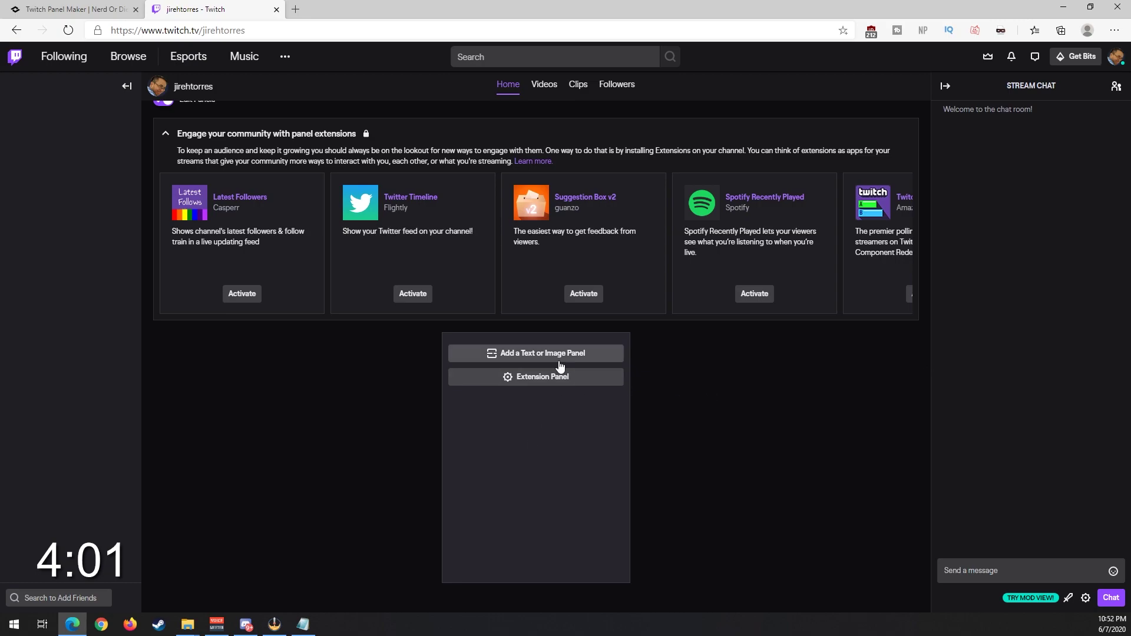
{"action": "left_click", "coordinate": [559, 360]}
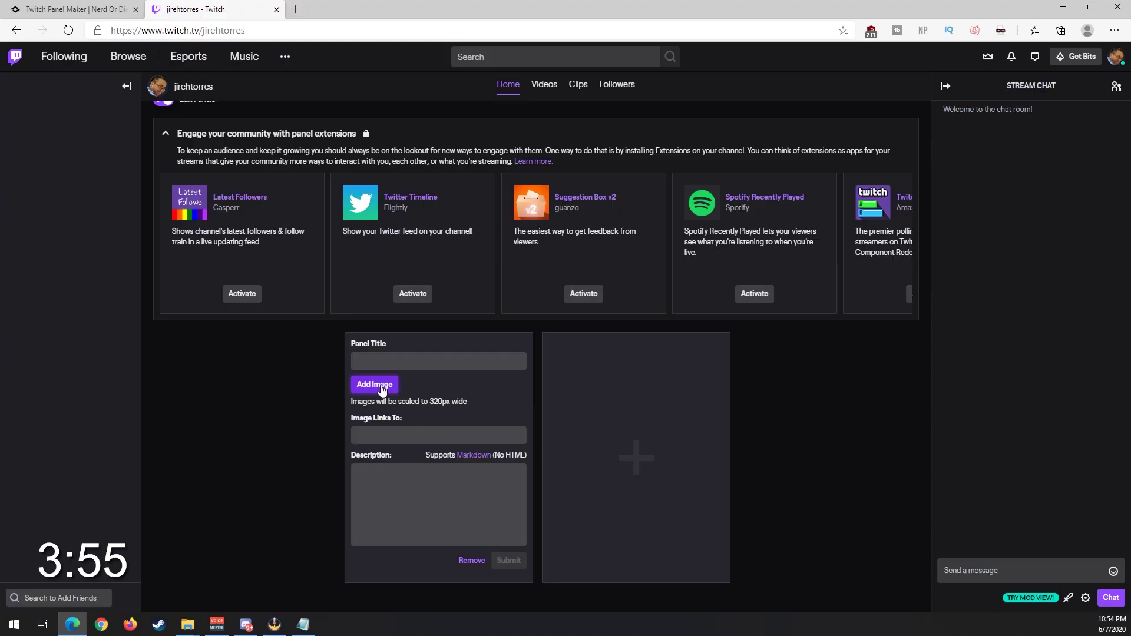
- Upload the TWITTER image to the new panel and enter the Twitter profile URL as the image link
{"action": "left_click", "coordinate": [382, 386]}
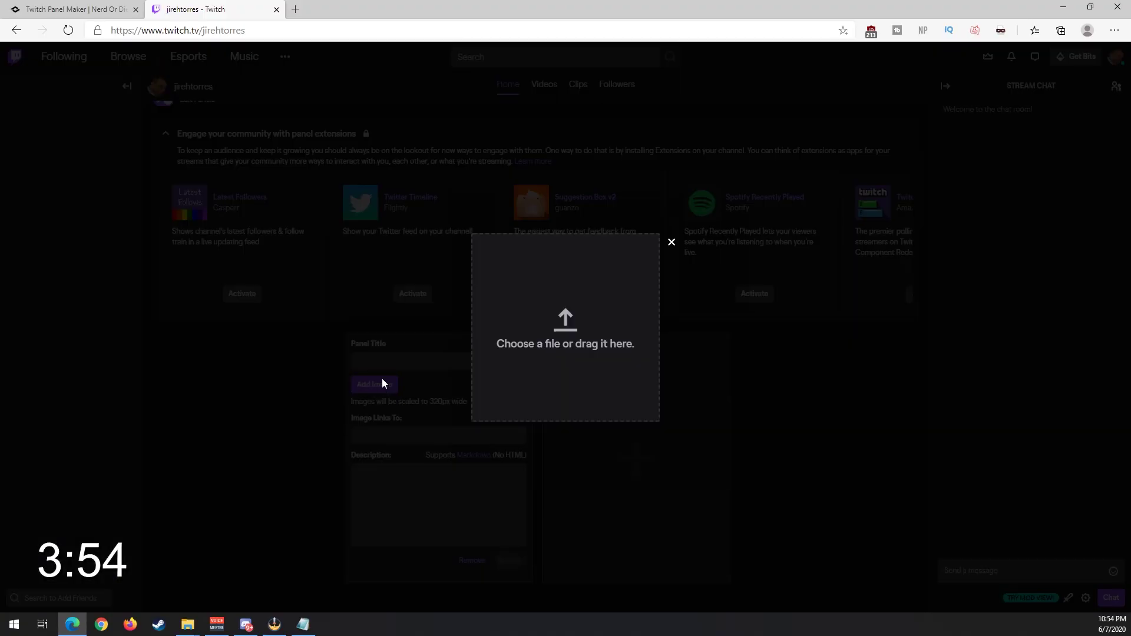
{"action": "left_click", "coordinate": [548, 356]}
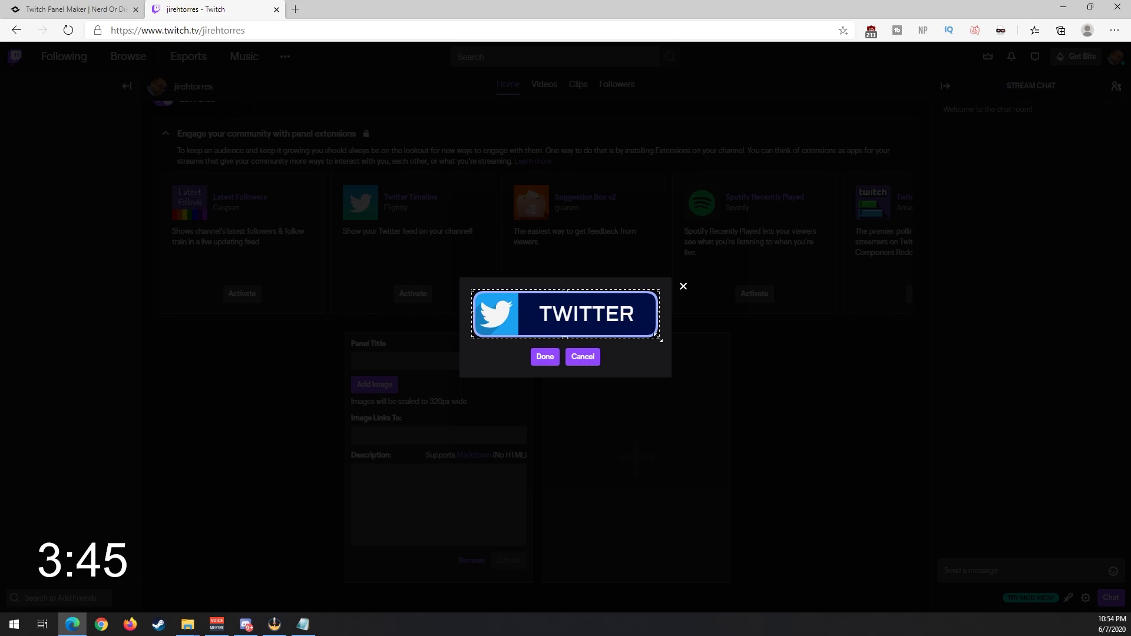
{"action": "left_click", "coordinate": [547, 359]}
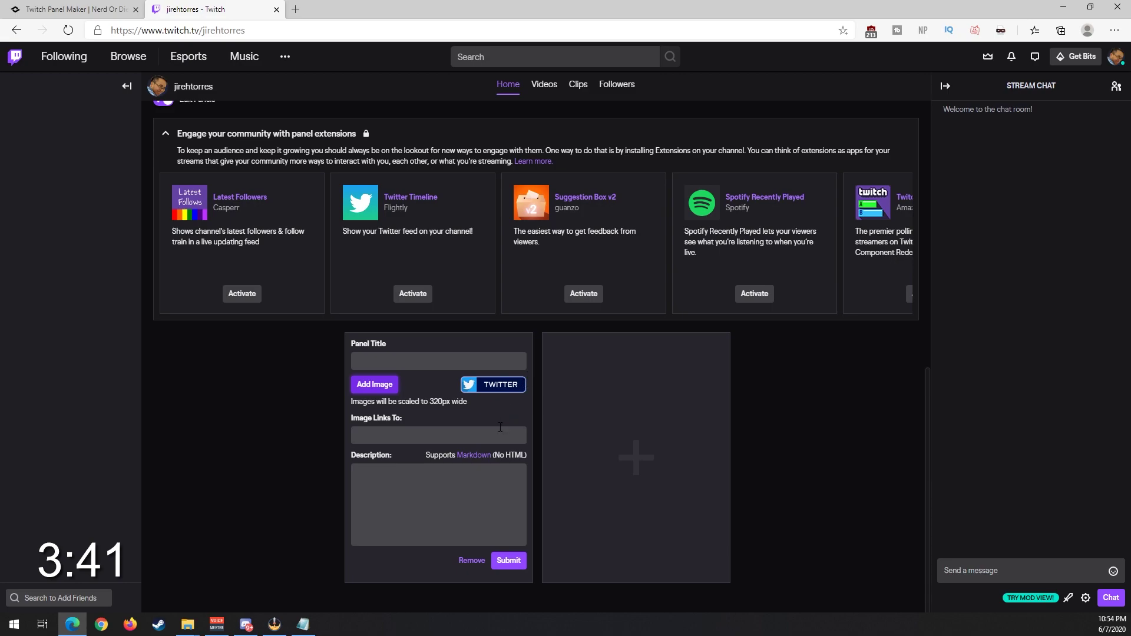
{"action": "left_click", "coordinate": [459, 436]}
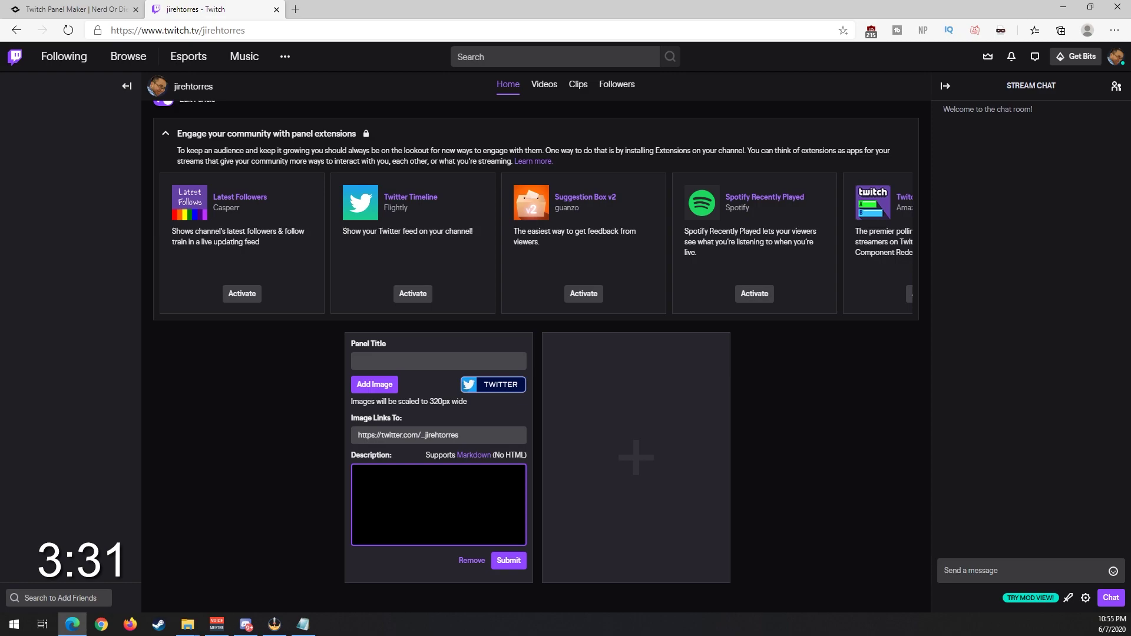
- Open Twitch's Markdown guide and review its text emphasis formatting codes for panel descriptions
{"action": "left_click", "coordinate": [482, 455]}
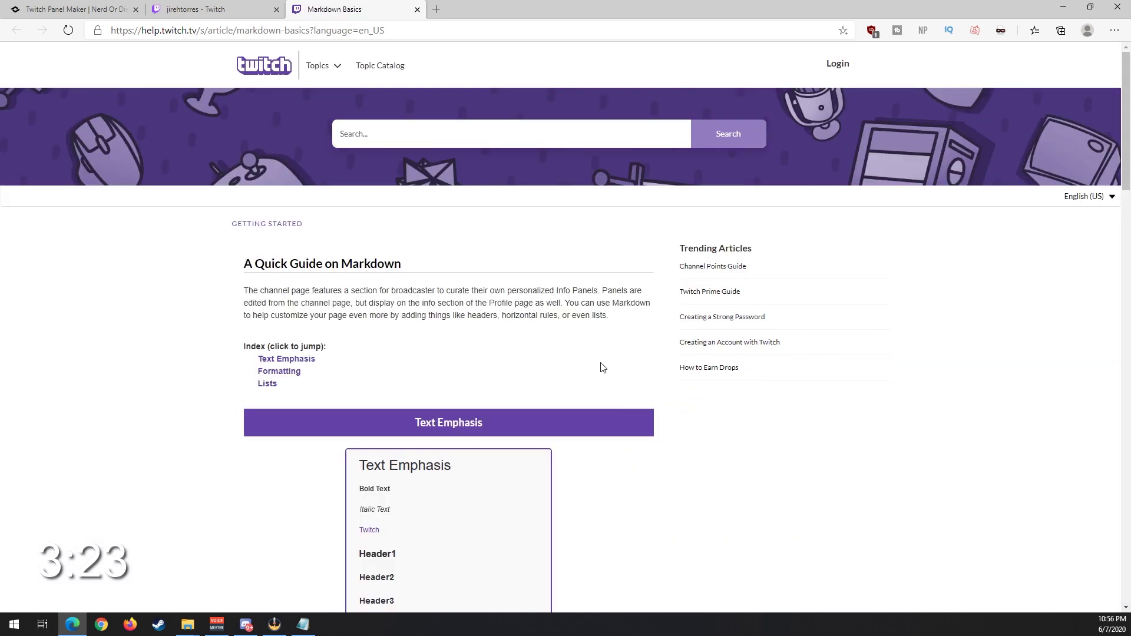
{"action": "scroll", "coordinate": [1126, 241], "scroll_direction": "down", "scroll_amount": 4}
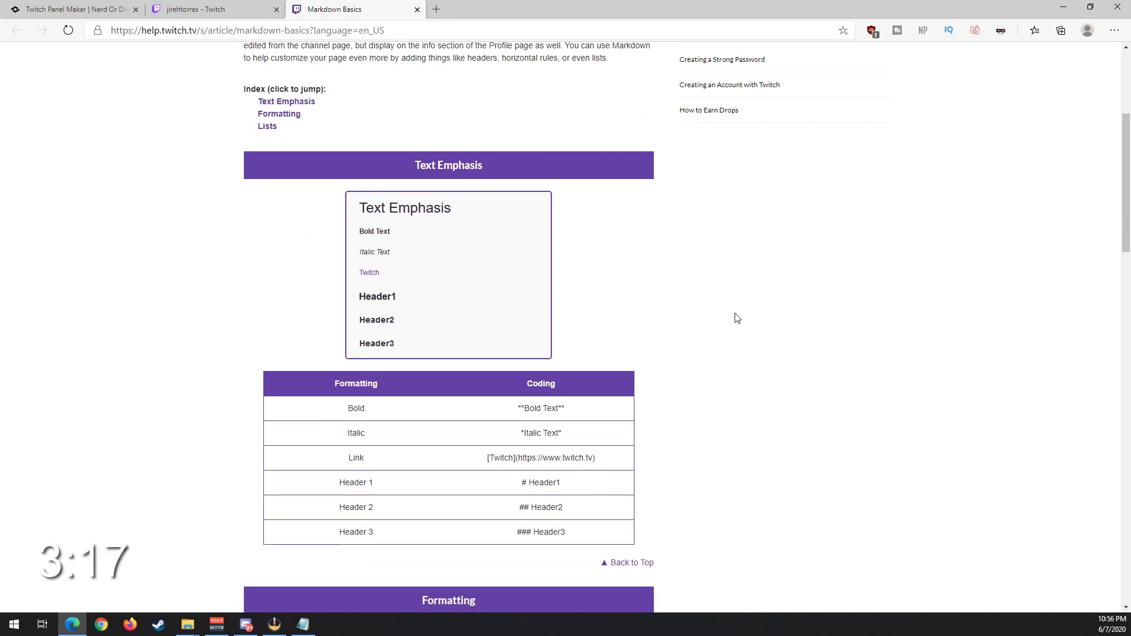
{"action": "scroll", "coordinate": [734, 315], "scroll_direction": "down", "scroll_amount": 1}
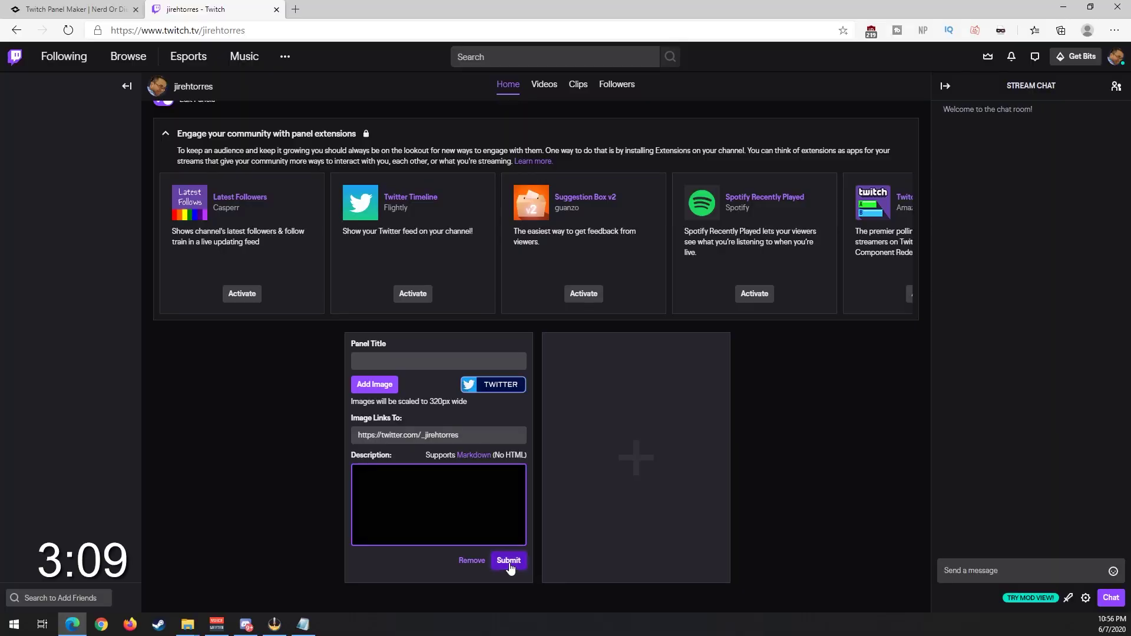
- Submit the Twitter panel and leave panel editing to test the panel's link
{"action": "left_click", "coordinate": [509, 562]}
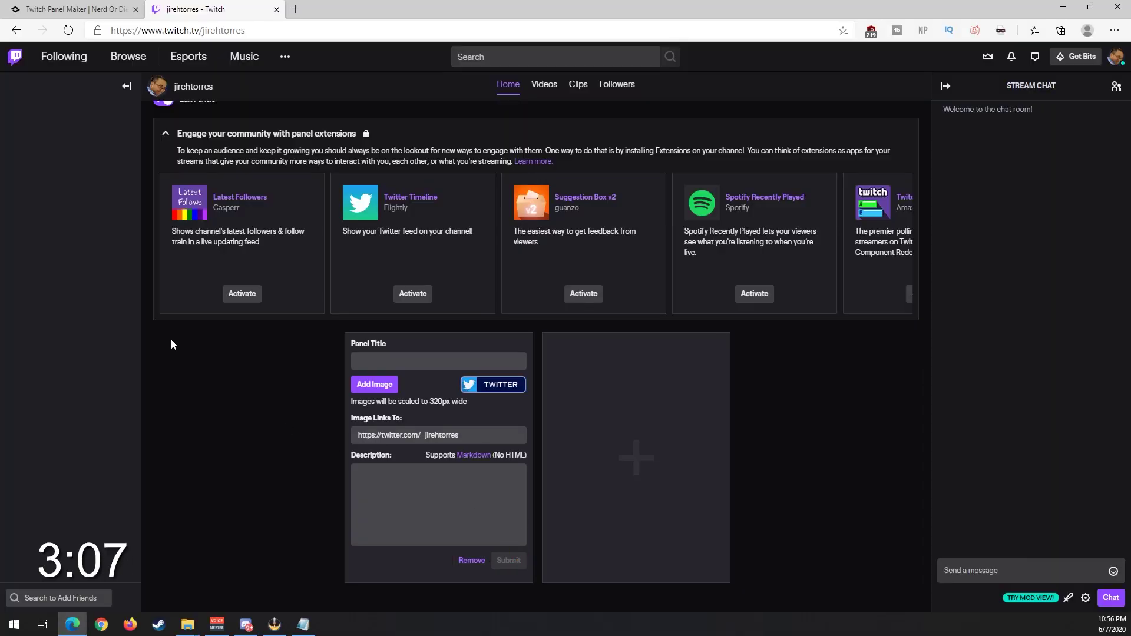
{"action": "scroll", "coordinate": [177, 265], "scroll_direction": "up", "scroll_amount": 2}
{"action": "left_click", "coordinate": [163, 187]}
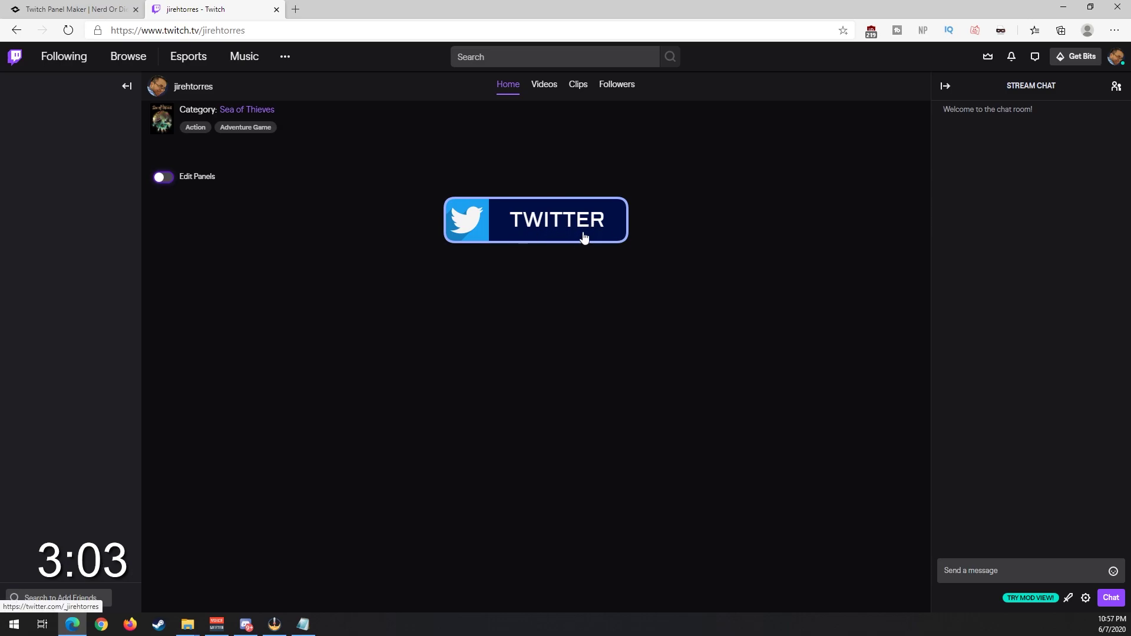
{"action": "left_click", "coordinate": [515, 236]}
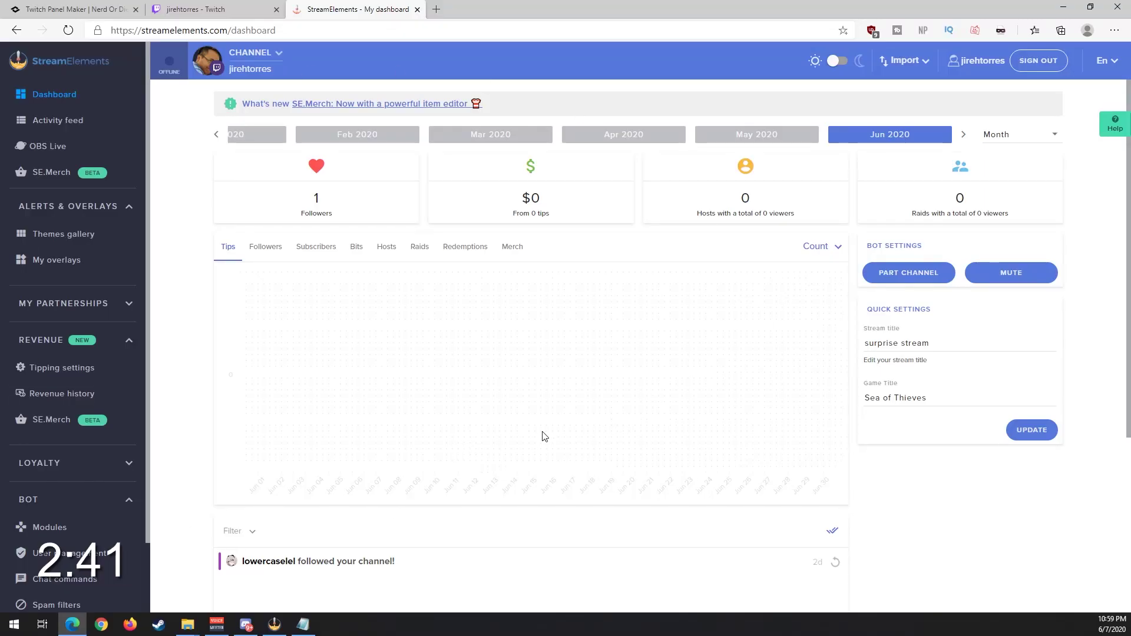
- Copy the tipping page link from the StreamElements tipping settings and paste it as the Donate panel's image link on Twitch
{"action": "left_click", "coordinate": [88, 374]}
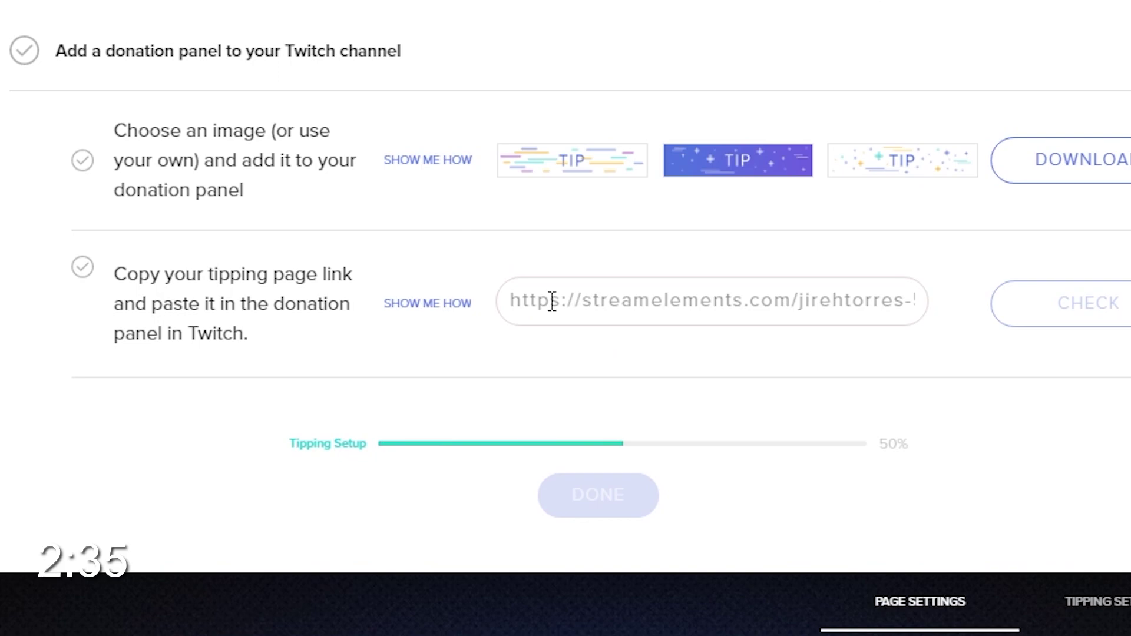
{"action": "left_click", "coordinate": [503, 300]}
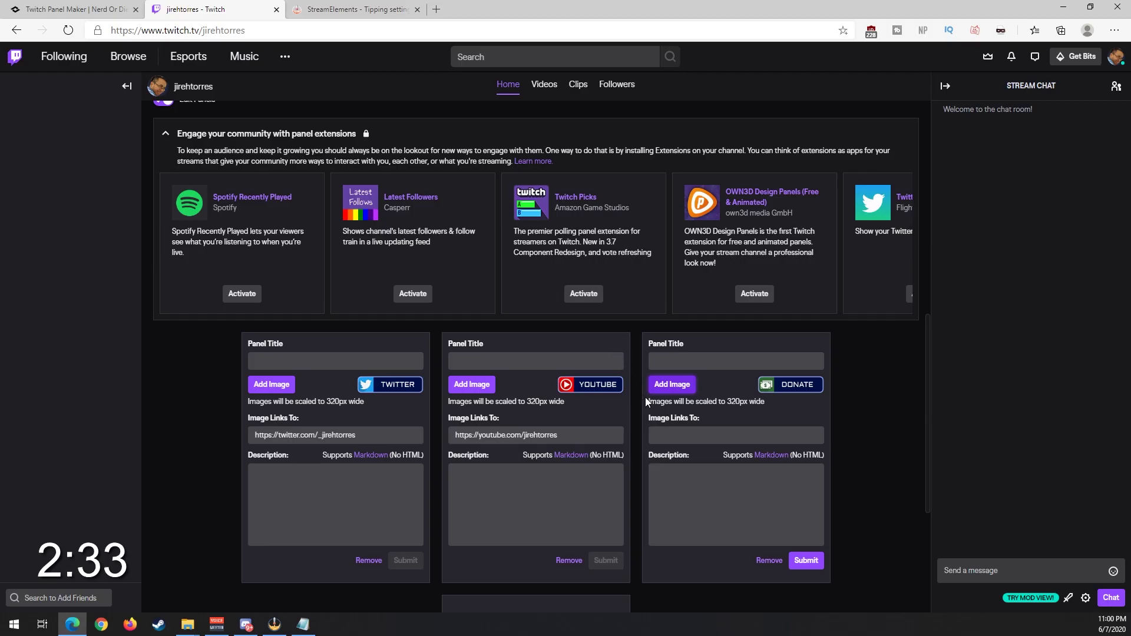
{"action": "left_click", "coordinate": [654, 435]}
{"action": "right_click", "coordinate": [666, 435]}
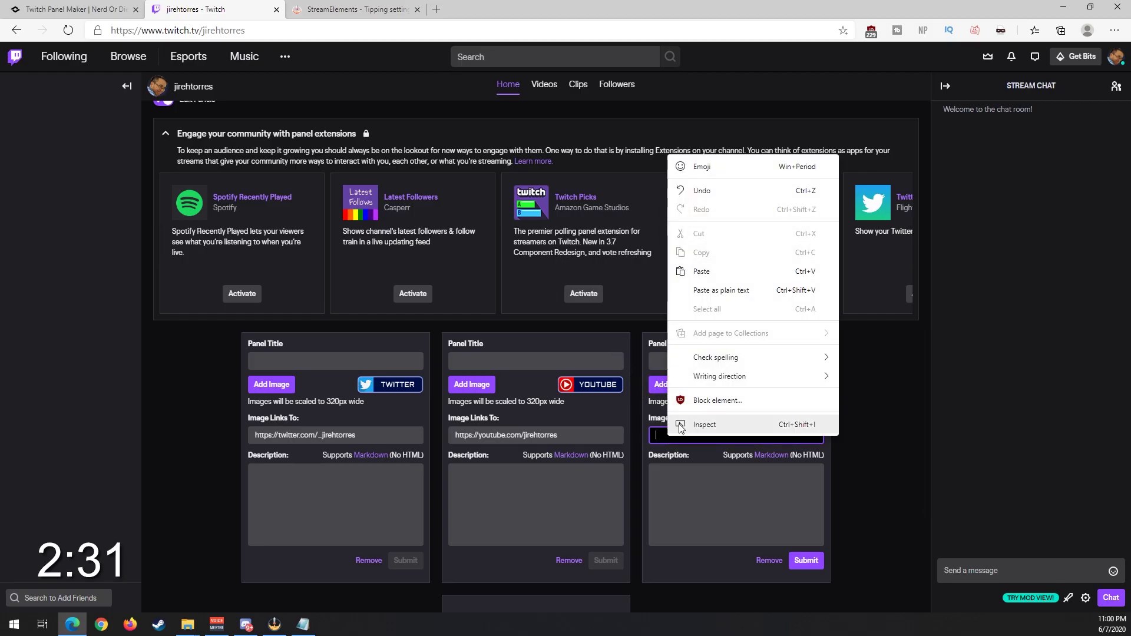
{"action": "left_click", "coordinate": [710, 271]}
- Leave panel editing and test the Donate panel's link on the channel page
{"action": "left_click", "coordinate": [164, 177]}
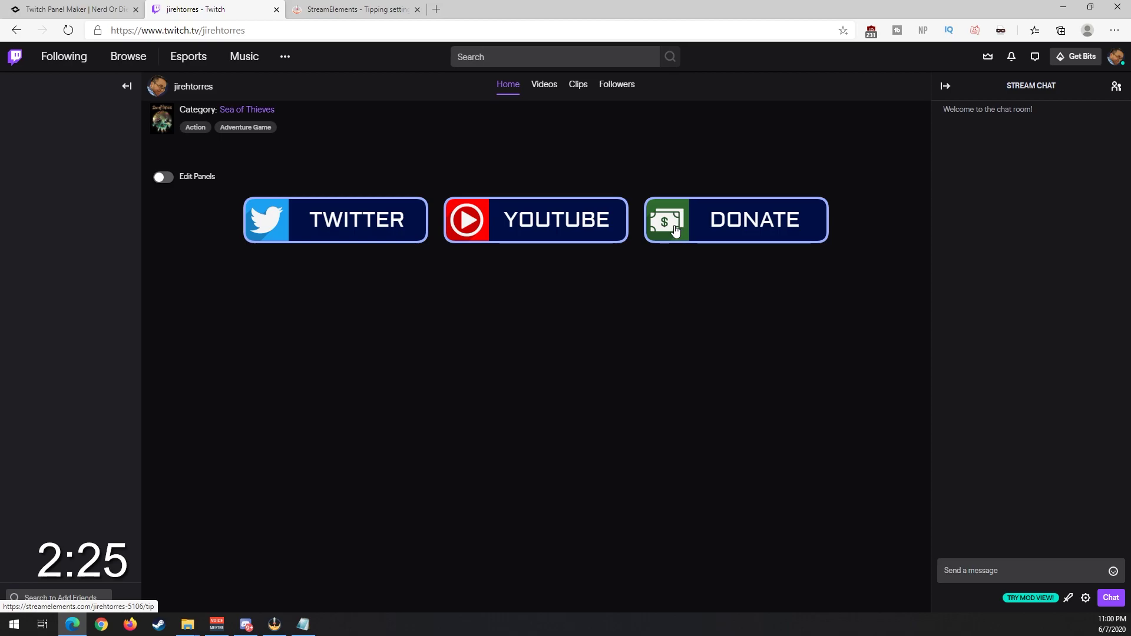
{"action": "left_click", "coordinate": [688, 243]}
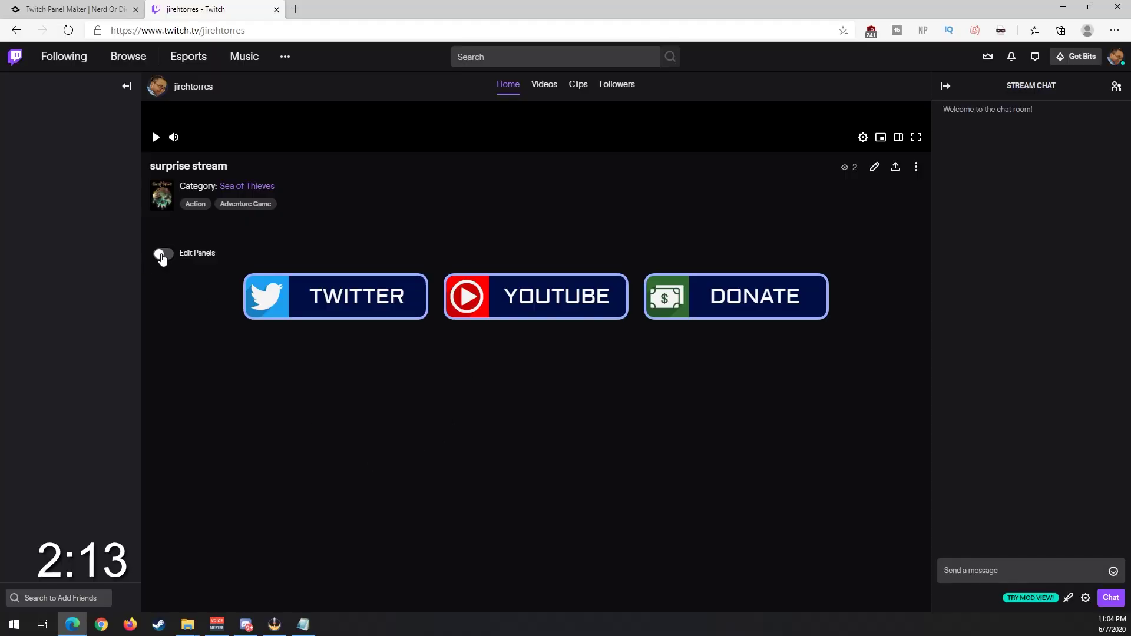
- Turn panel editing back on and open the full list of Twitch extensions
{"action": "left_click", "coordinate": [163, 256]}
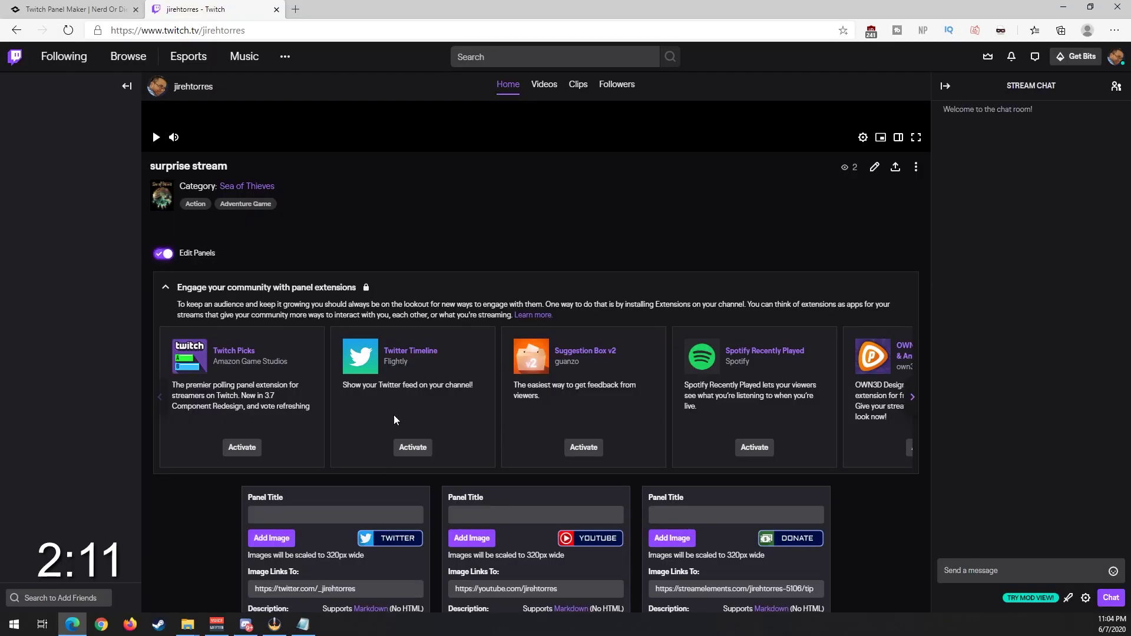
{"action": "left_click", "coordinate": [911, 401]}
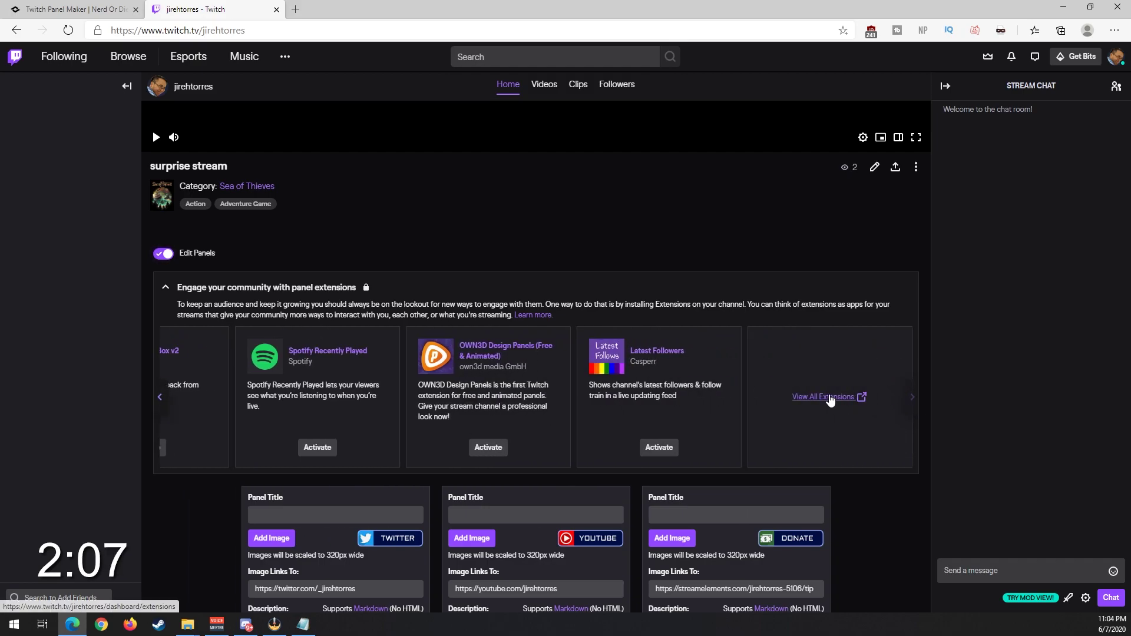
{"action": "left_click", "coordinate": [824, 398]}
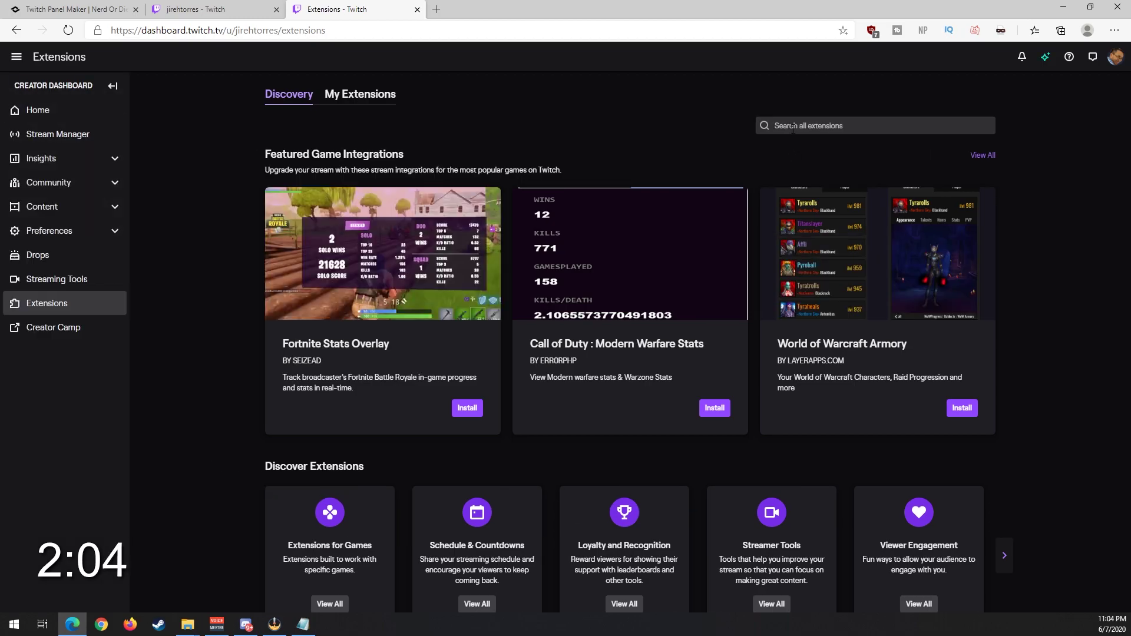
- Search all extensions for "streamelements" and install StreamElements Leaderboards
{"action": "left_click", "coordinate": [793, 126]}
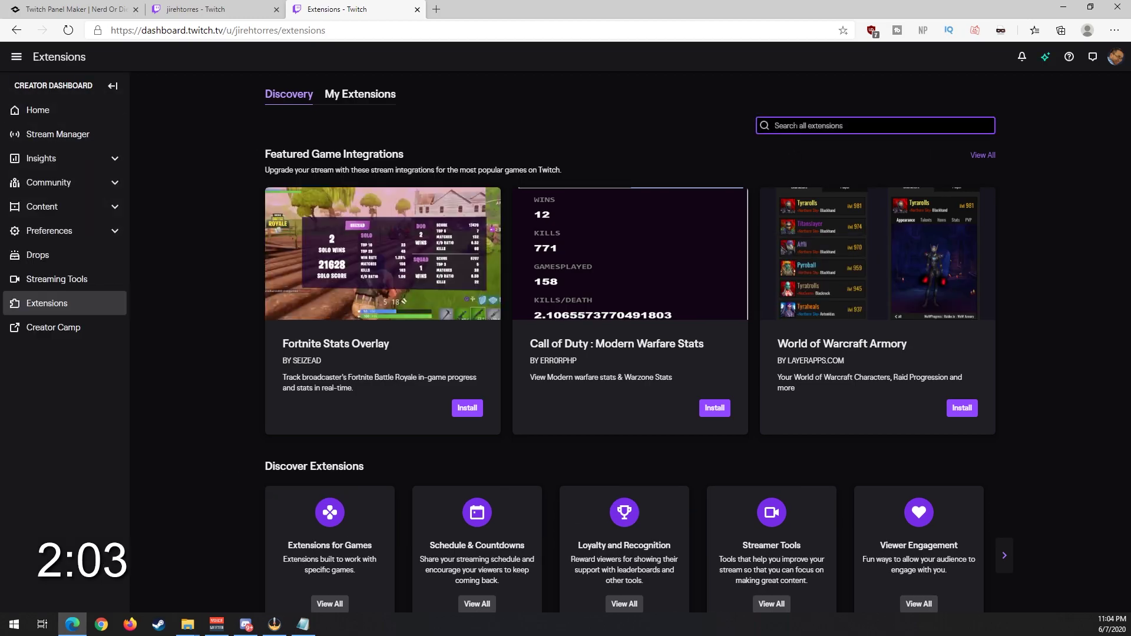
{"action": "type", "text": "streamelements"}
{"action": "key", "text": "Return"}
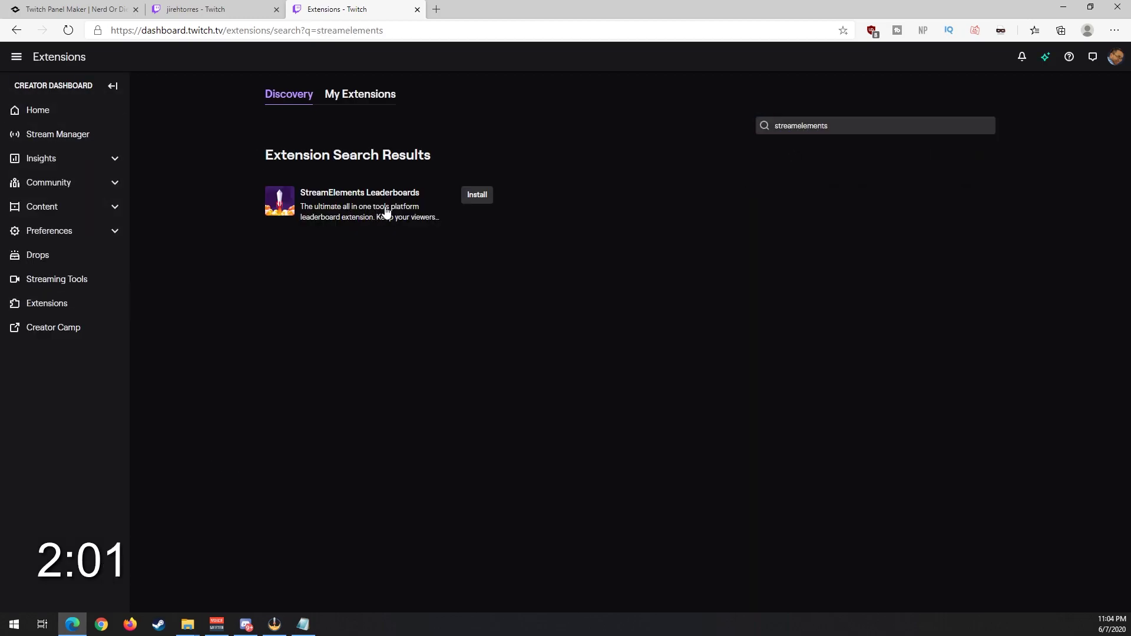
{"action": "left_click", "coordinate": [489, 197]}
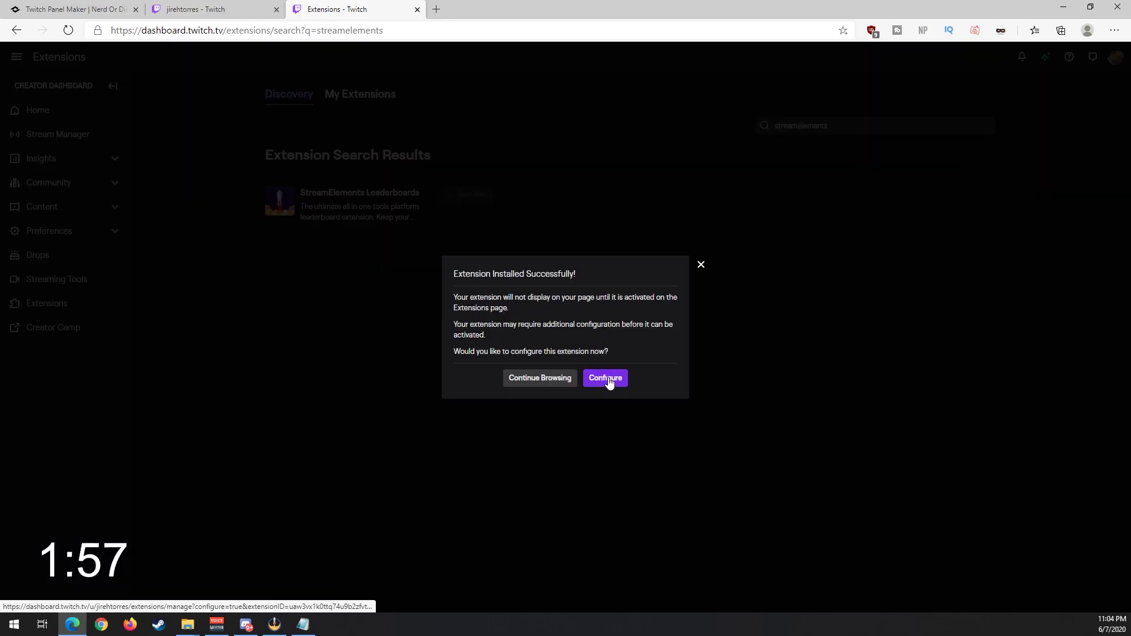
- Configure StreamElements Leaderboards with upcoming streams on Monday, Tuesday and Wednesday at 00:00, save, and close the configuration
{"action": "left_click", "coordinate": [607, 378]}
{"action": "scroll", "coordinate": [901, 265], "scroll_direction": "down", "scroll_amount": 1}
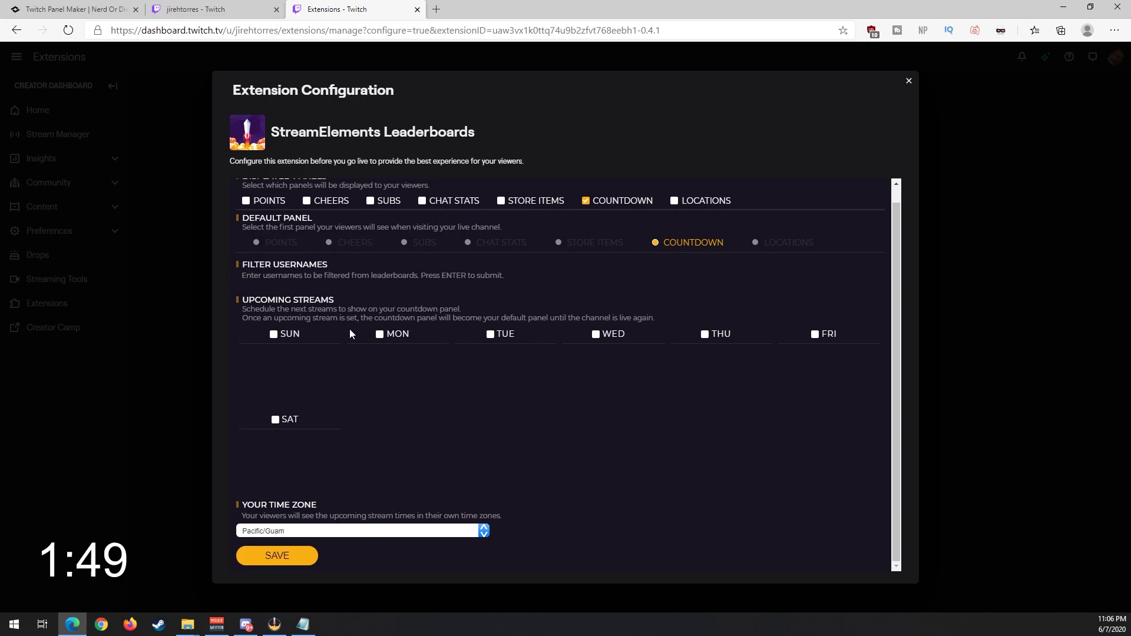
{"action": "left_click", "coordinate": [380, 335]}
{"action": "left_click", "coordinate": [380, 335]}
{"action": "left_click", "coordinate": [490, 334]}
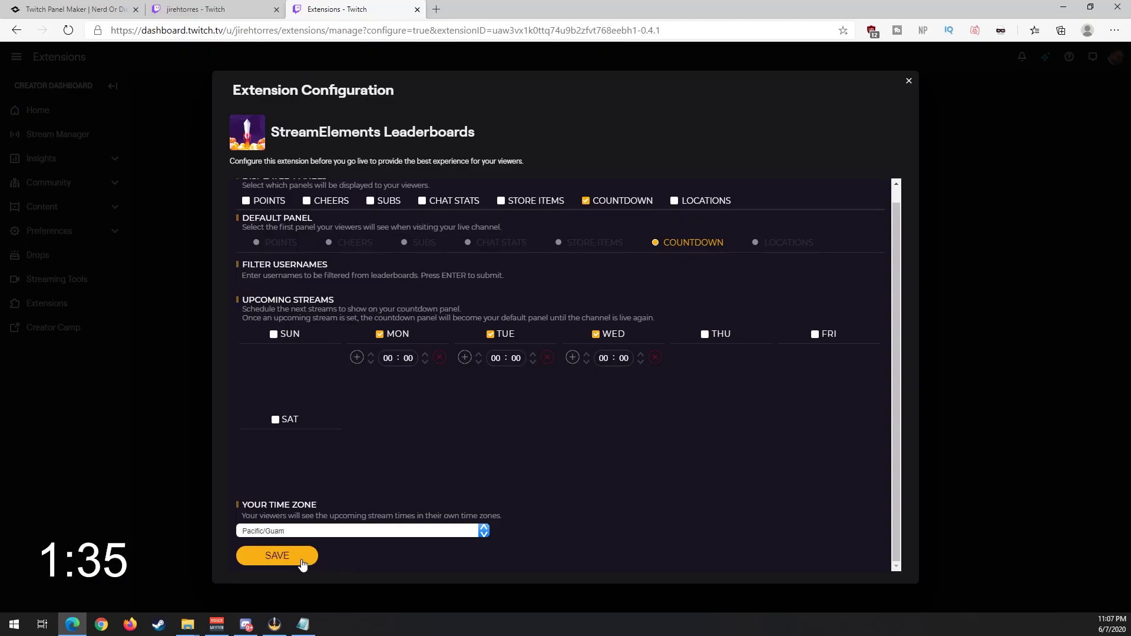
{"action": "left_click", "coordinate": [301, 564]}
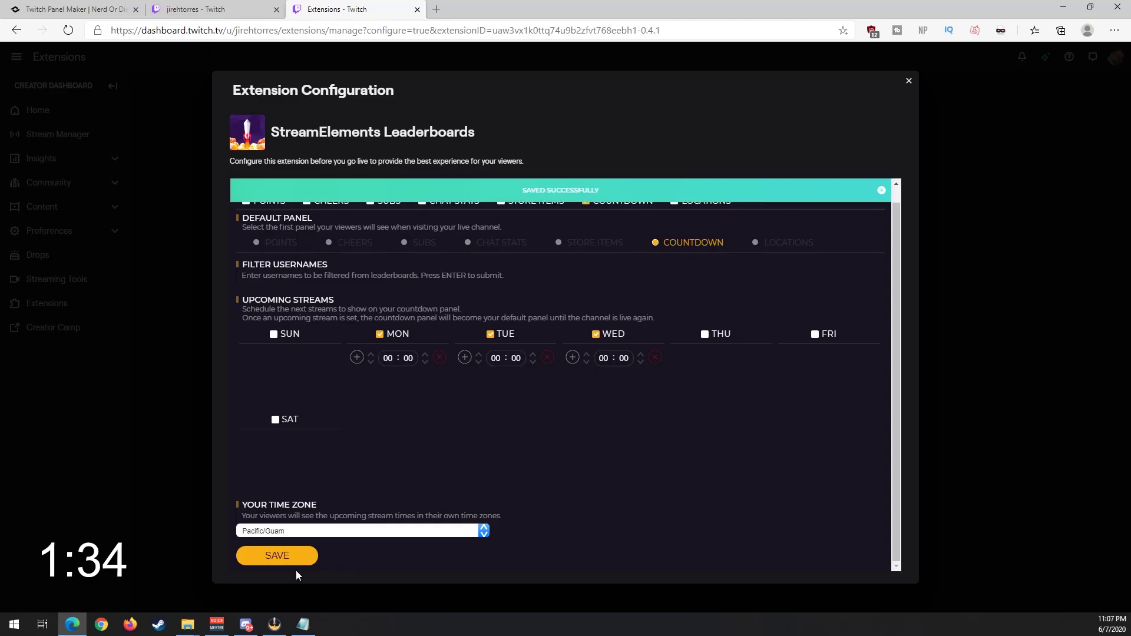
{"action": "left_click", "coordinate": [908, 82]}
- Activate the installed StreamElements Leaderboards extension as a new panel
{"action": "left_click", "coordinate": [297, 218]}
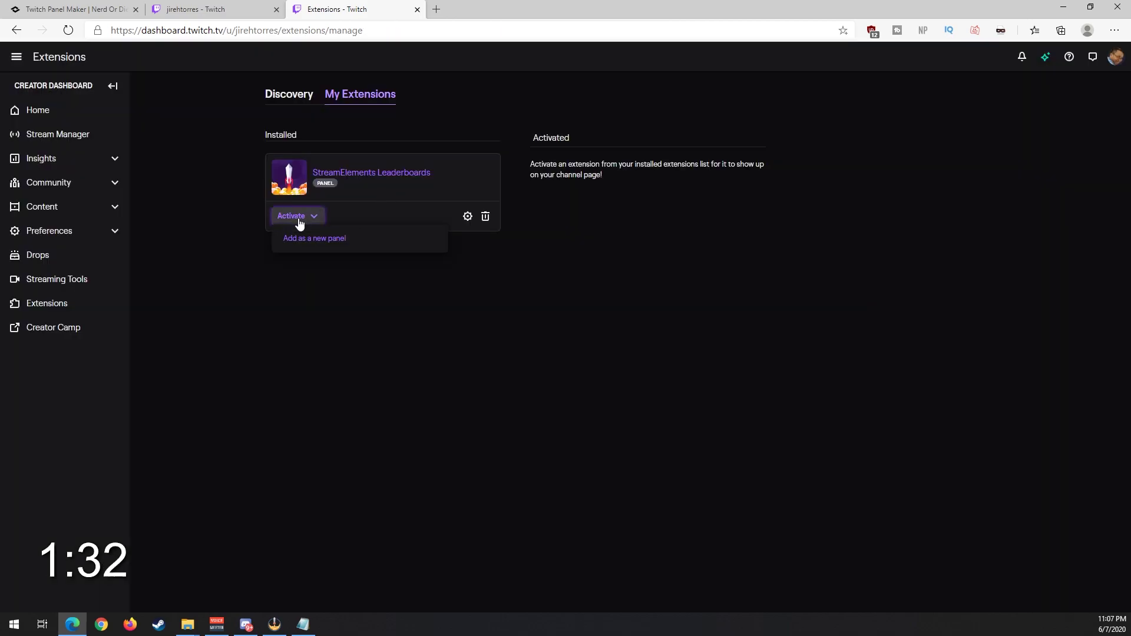
{"action": "left_click", "coordinate": [343, 245]}
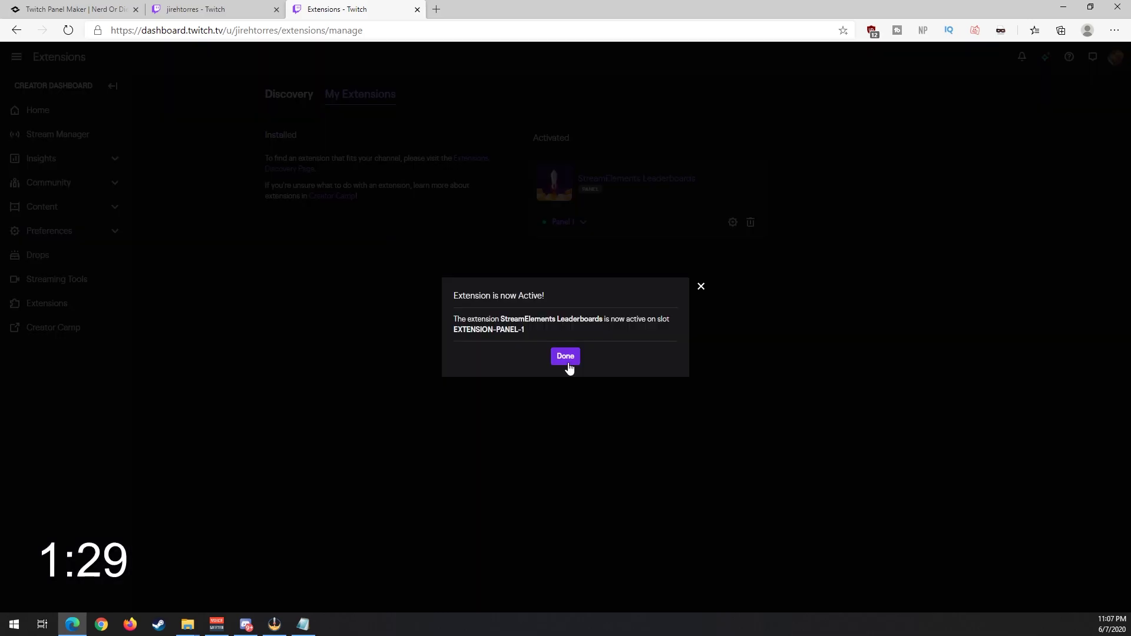
{"action": "left_click", "coordinate": [566, 358]}
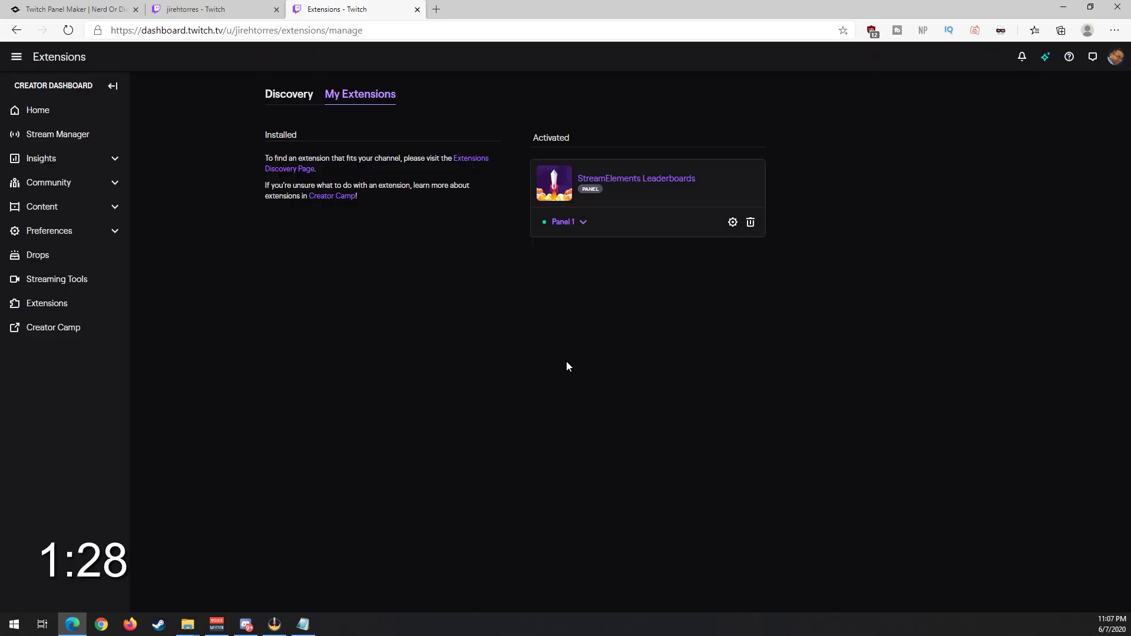
- Reload the channel page and, with panel editing on, move the StreamElements Leaderboards panel after the Twitter panel
{"action": "left_click", "coordinate": [221, 12]}
{"action": "left_click", "coordinate": [69, 31]}
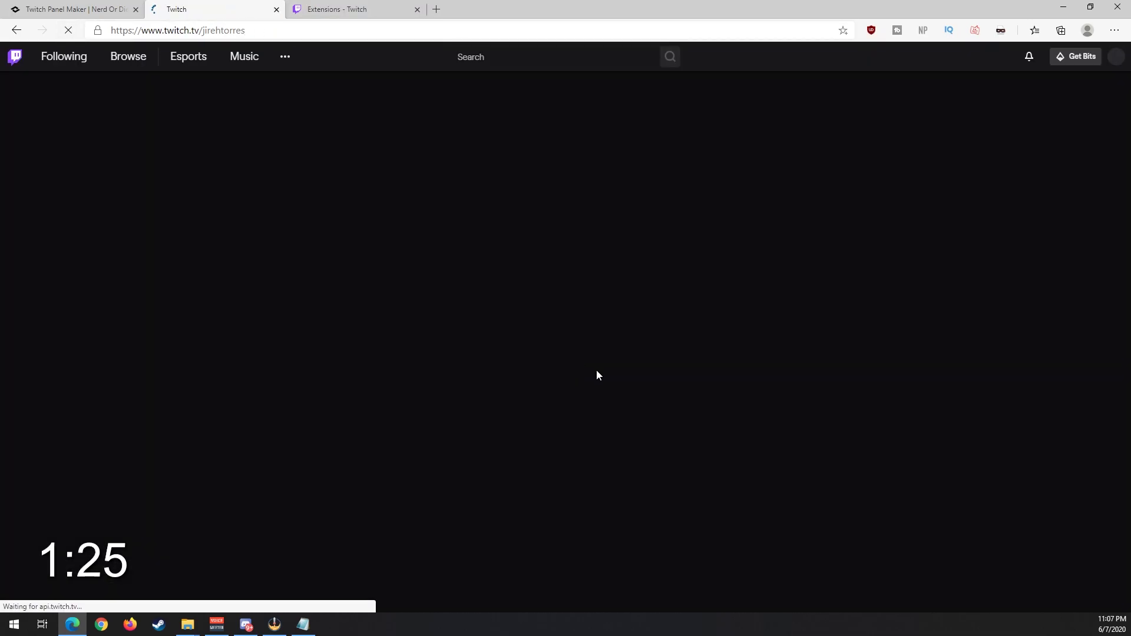
{"action": "scroll", "coordinate": [654, 281], "scroll_direction": "down", "scroll_amount": 5}
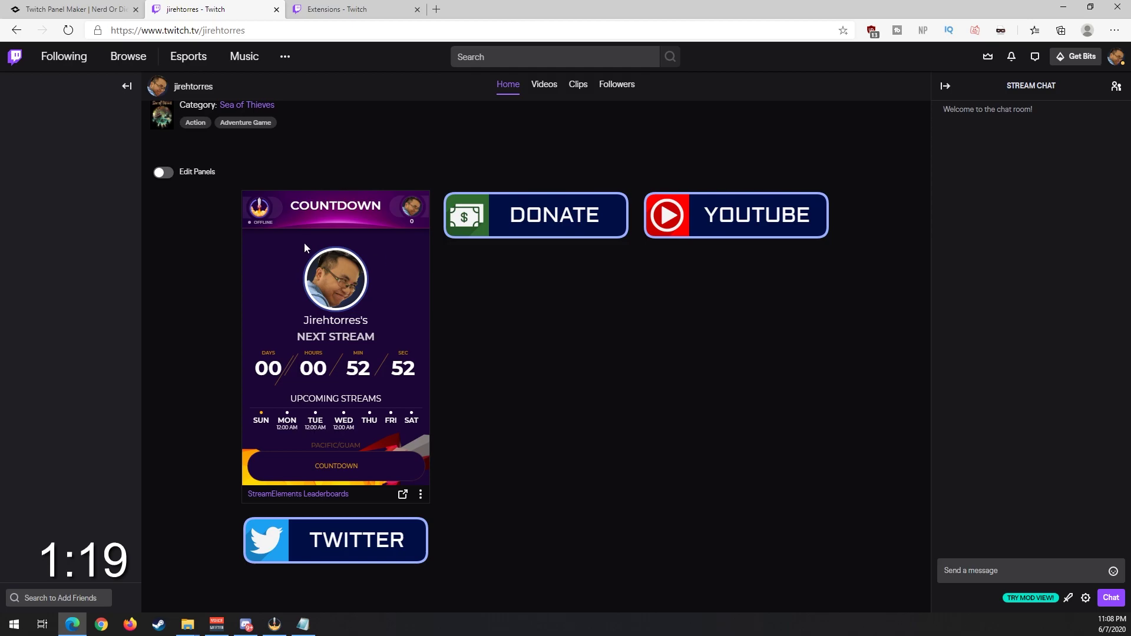
{"action": "left_click", "coordinate": [163, 173]}
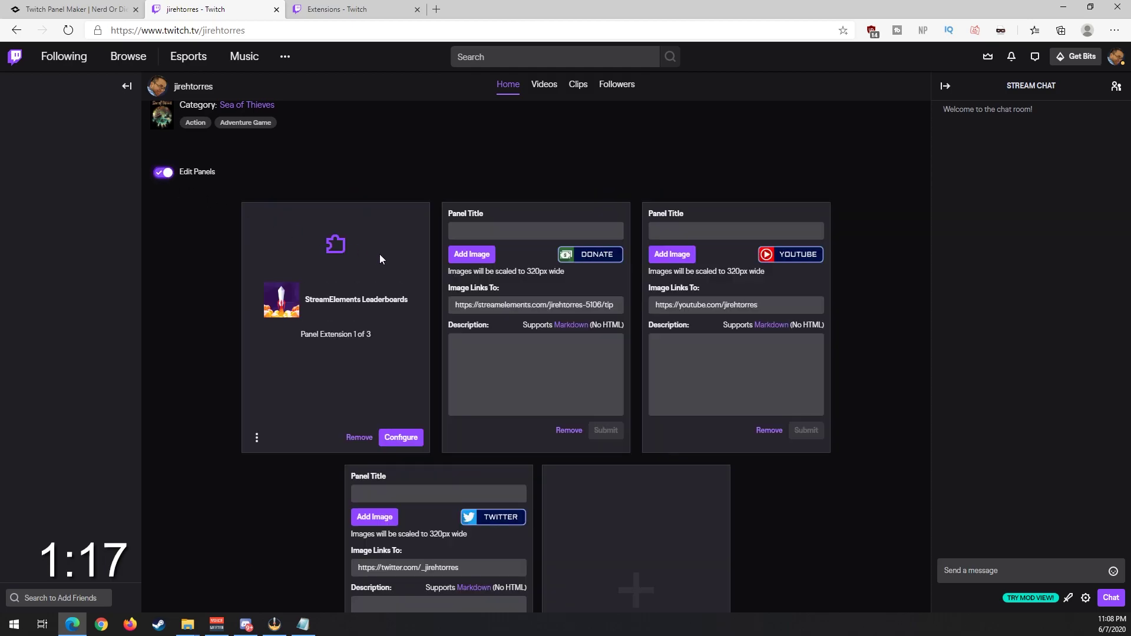
{"action": "scroll", "coordinate": [380, 255], "scroll_direction": "down", "scroll_amount": 2}
{"action": "left_click_drag", "start_coordinate": [358, 205], "coordinate": [869, 489]}
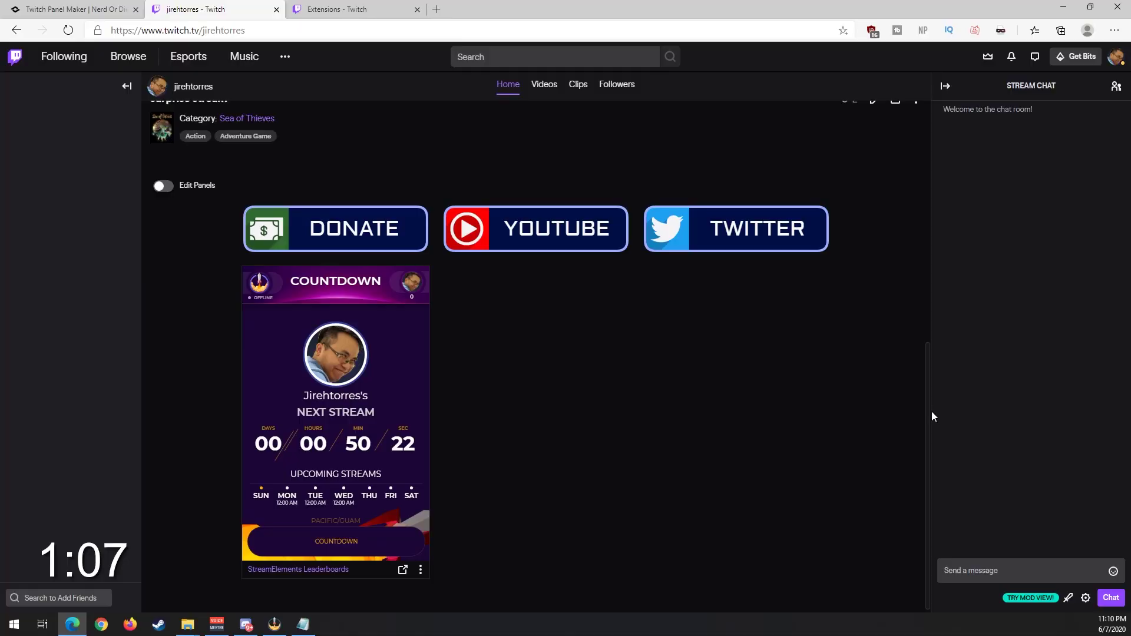
- Open the channel preferences in the Creator Dashboard and upload the cartoon head logo image as the video player banner
{"action": "left_click_drag", "start_coordinate": [931, 411], "coordinate": [952, 157]}
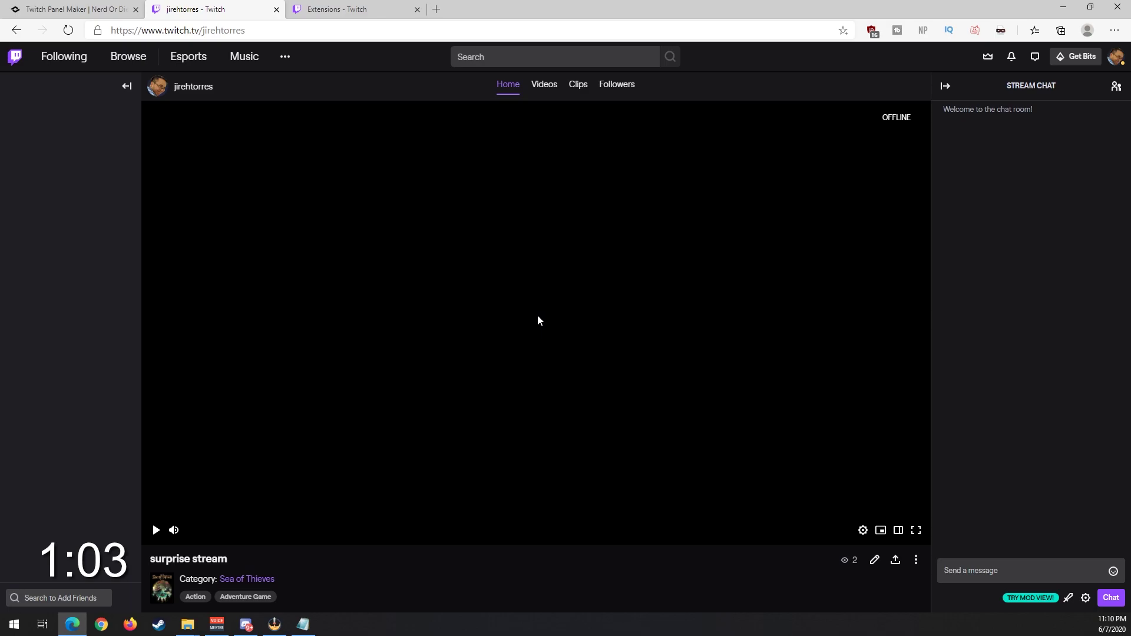
{"action": "left_click", "coordinate": [1117, 68]}
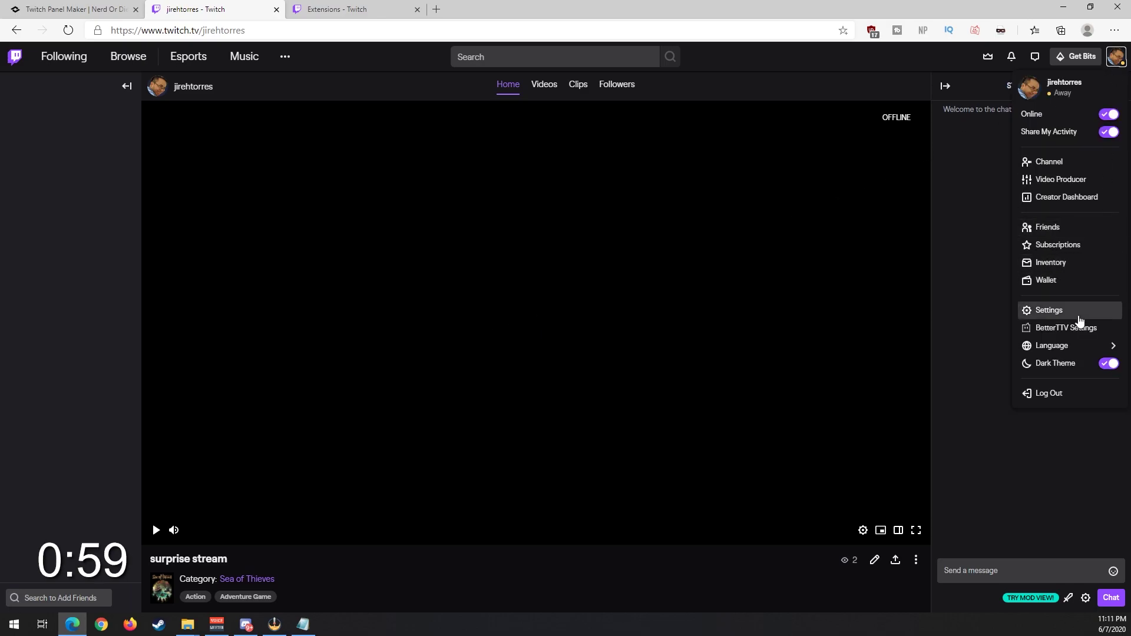
{"action": "left_click", "coordinate": [1078, 199]}
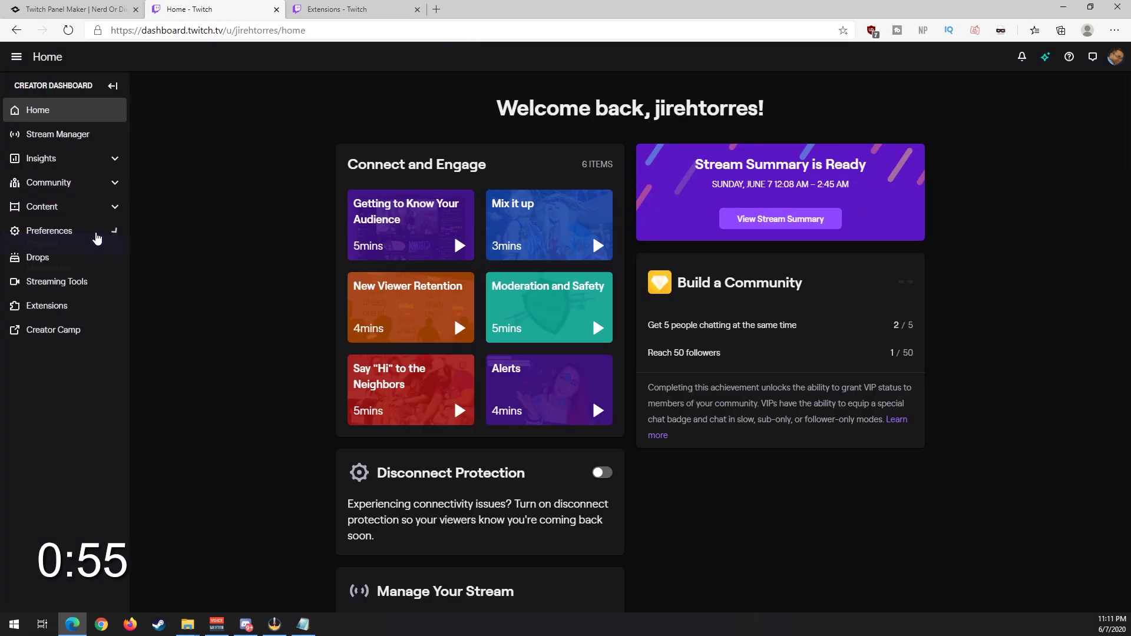
{"action": "left_click", "coordinate": [94, 232]}
{"action": "left_click", "coordinate": [83, 256]}
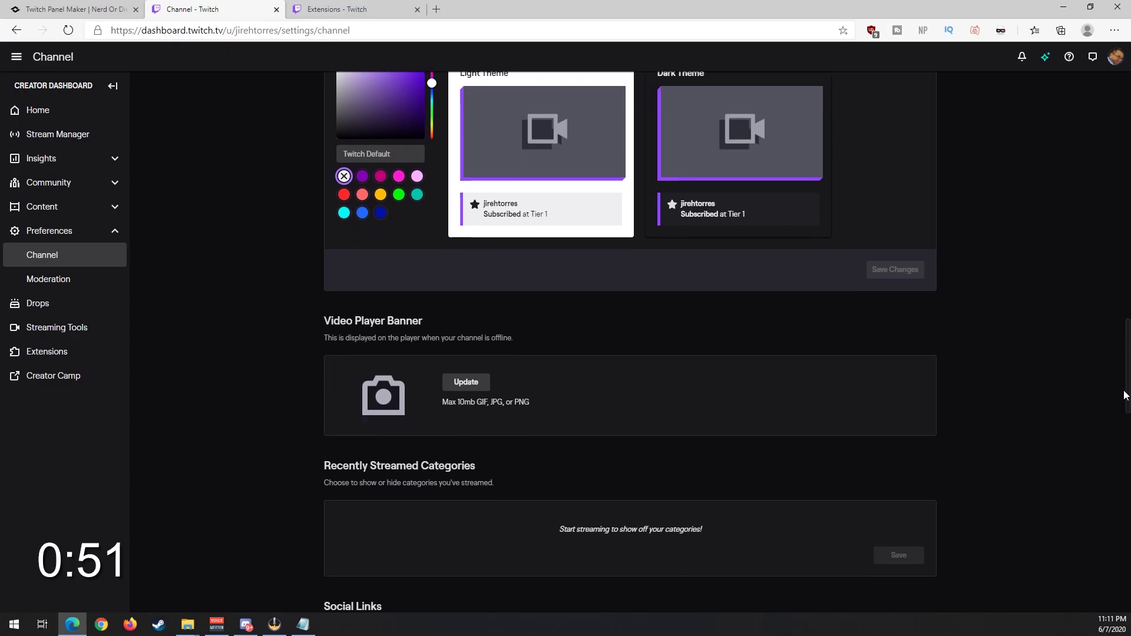
{"action": "scroll", "coordinate": [1123, 394], "scroll_direction": "down", "scroll_amount": 2}
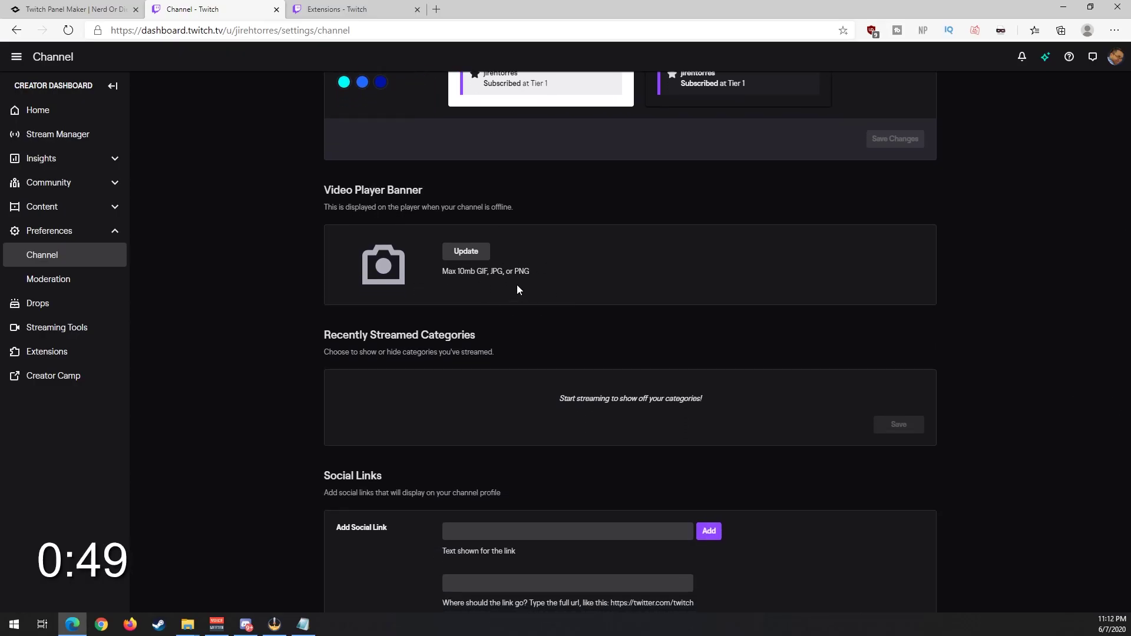
{"action": "left_click", "coordinate": [463, 249]}
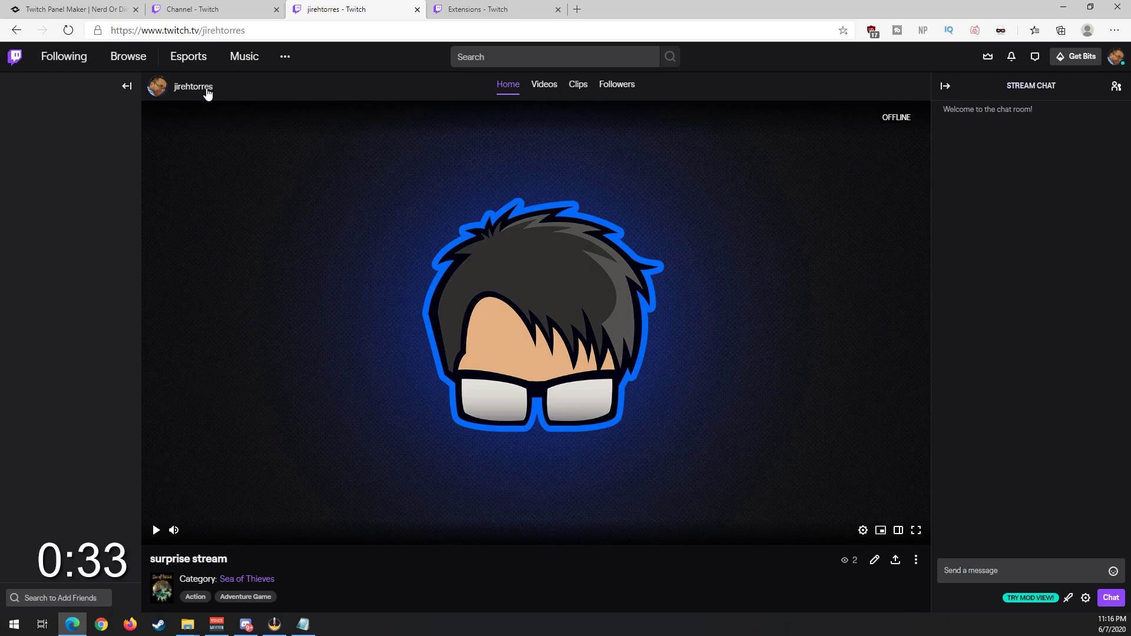
- Update the profile banner from the channel page with a custom portrait photo
{"action": "scroll", "coordinate": [606, 225], "scroll_direction": "up", "scroll_amount": 4}
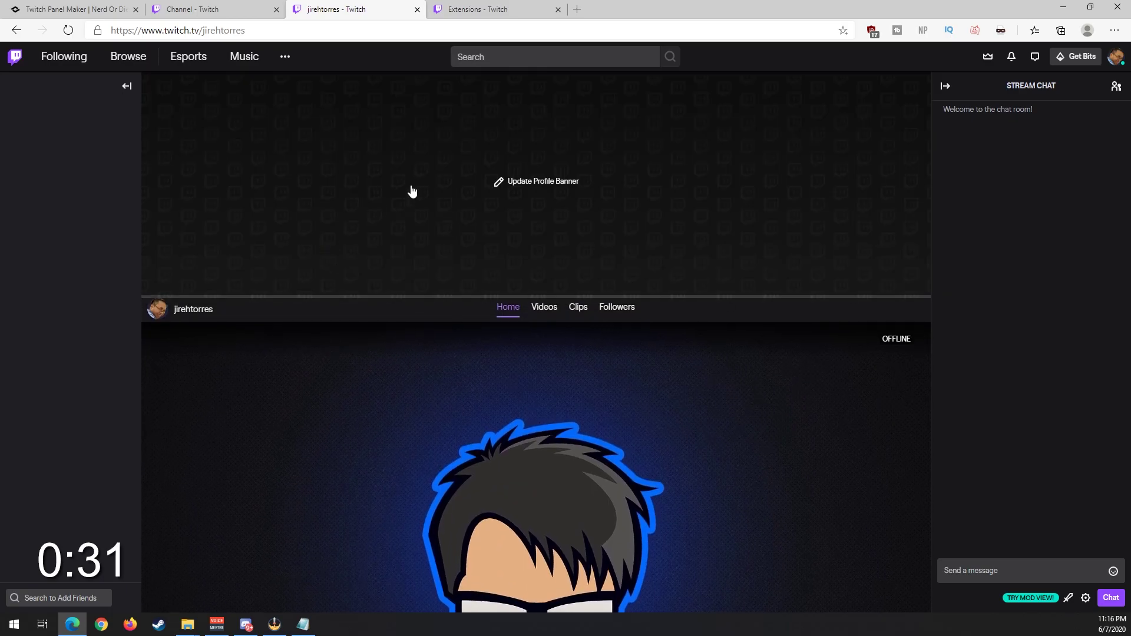
{"action": "left_click", "coordinate": [528, 190]}
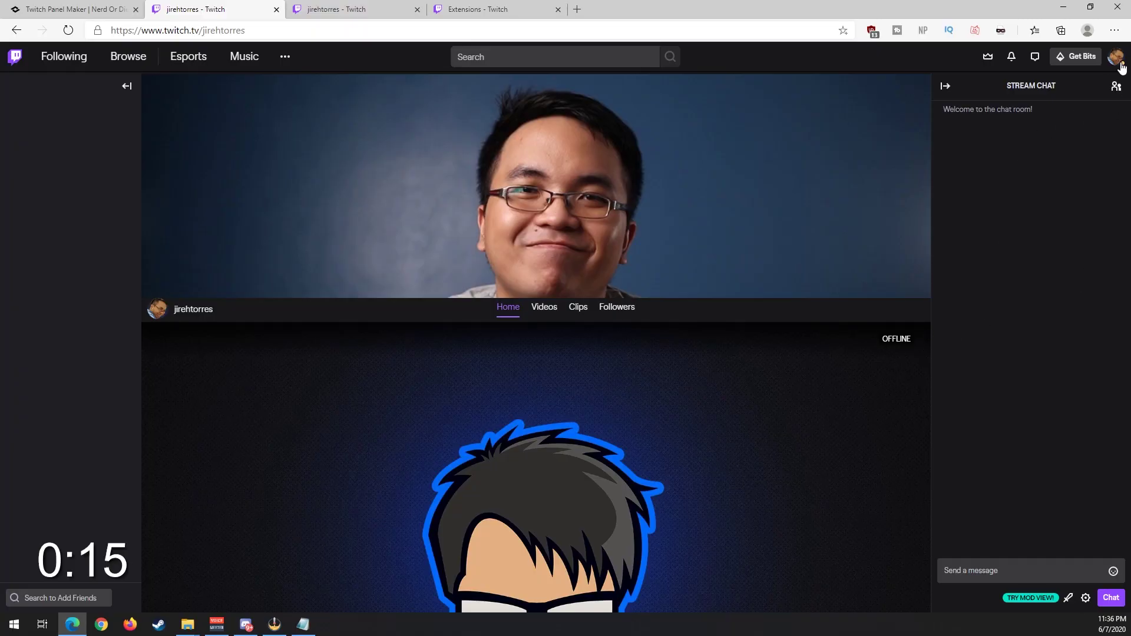
- Return to the channel preferences in the Creator Dashboard and open the bio under Profile Settings for editing
{"action": "left_click", "coordinate": [1118, 63]}
{"action": "left_click", "coordinate": [1072, 196]}
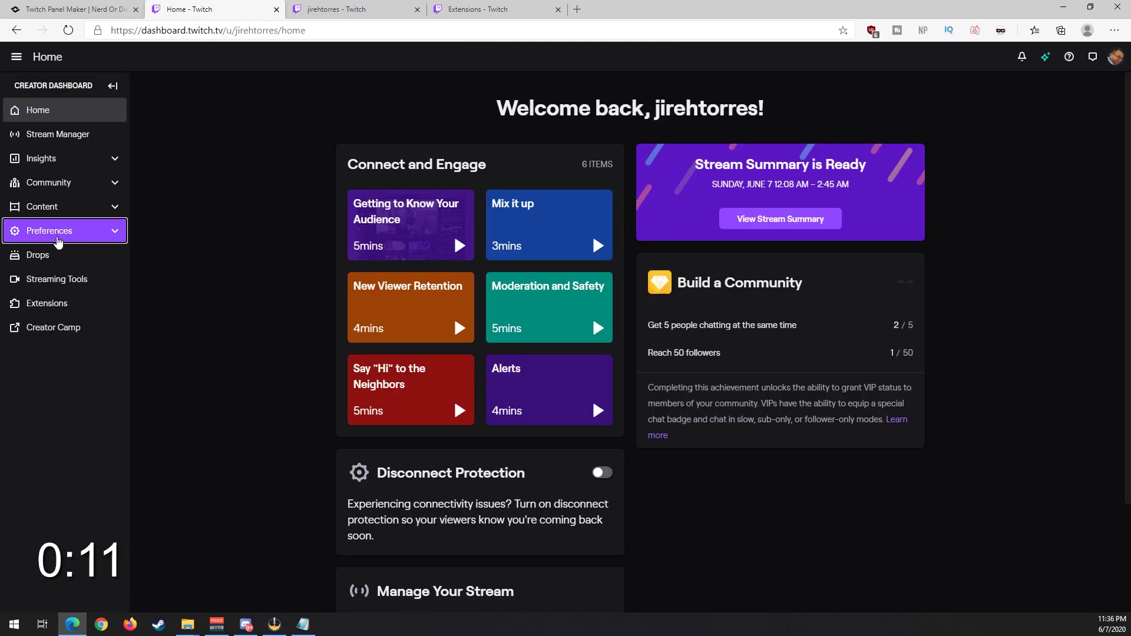
{"action": "left_click", "coordinate": [49, 231]}
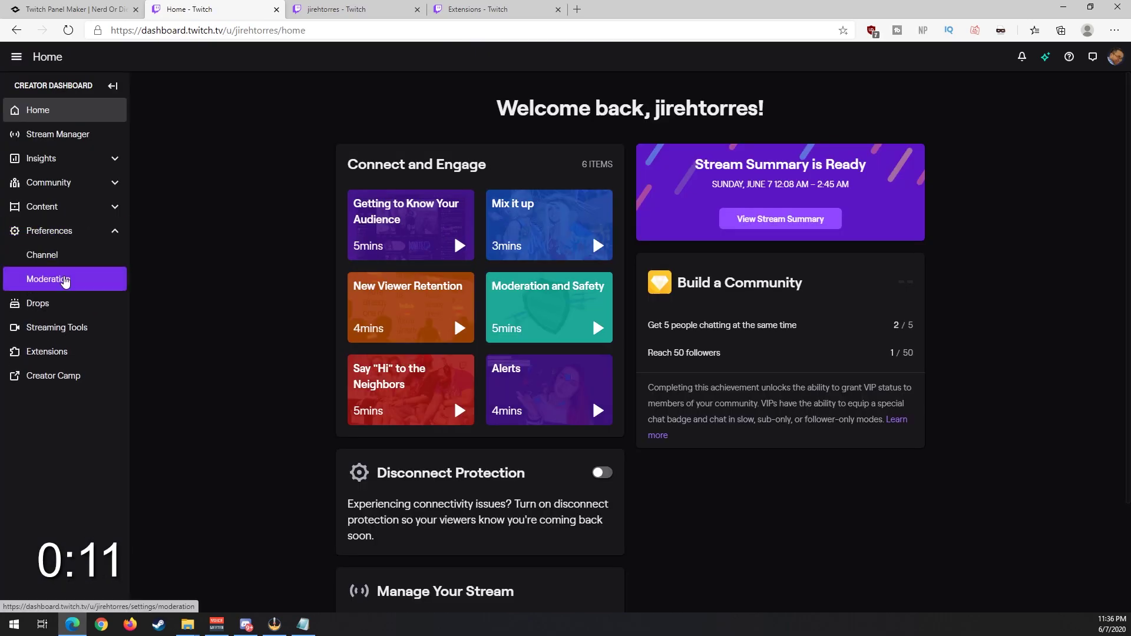
{"action": "left_click", "coordinate": [75, 256]}
{"action": "scroll", "coordinate": [489, 326], "scroll_direction": "down", "scroll_amount": 10}
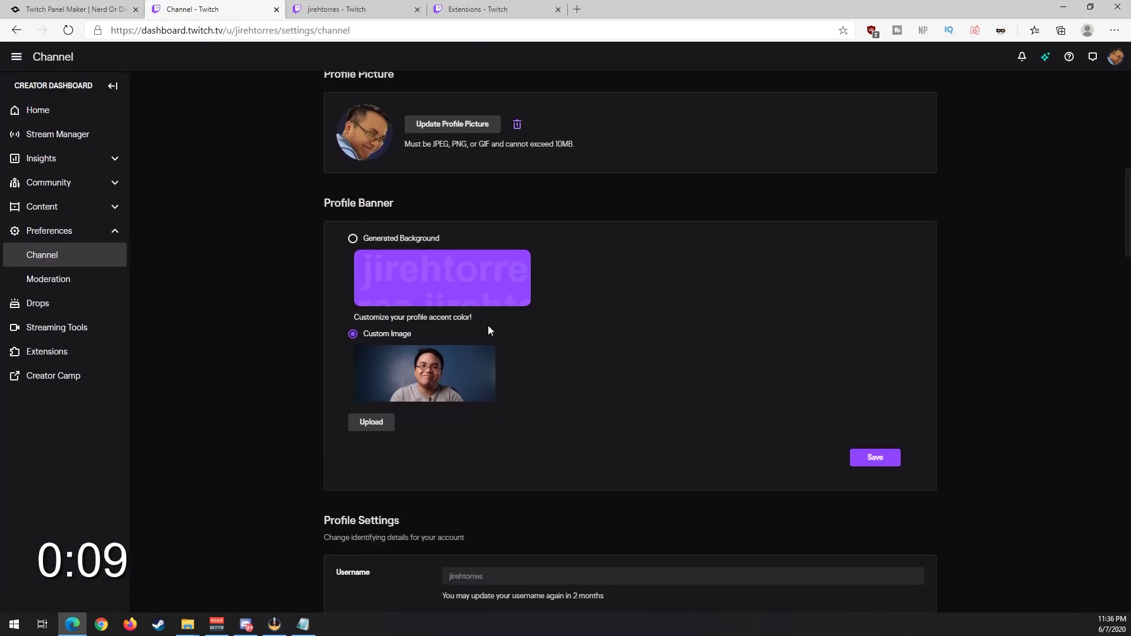
{"action": "scroll", "coordinate": [488, 330], "scroll_direction": "down", "scroll_amount": 8}
{"action": "scroll", "coordinate": [412, 283], "scroll_direction": "up", "scroll_amount": 3}
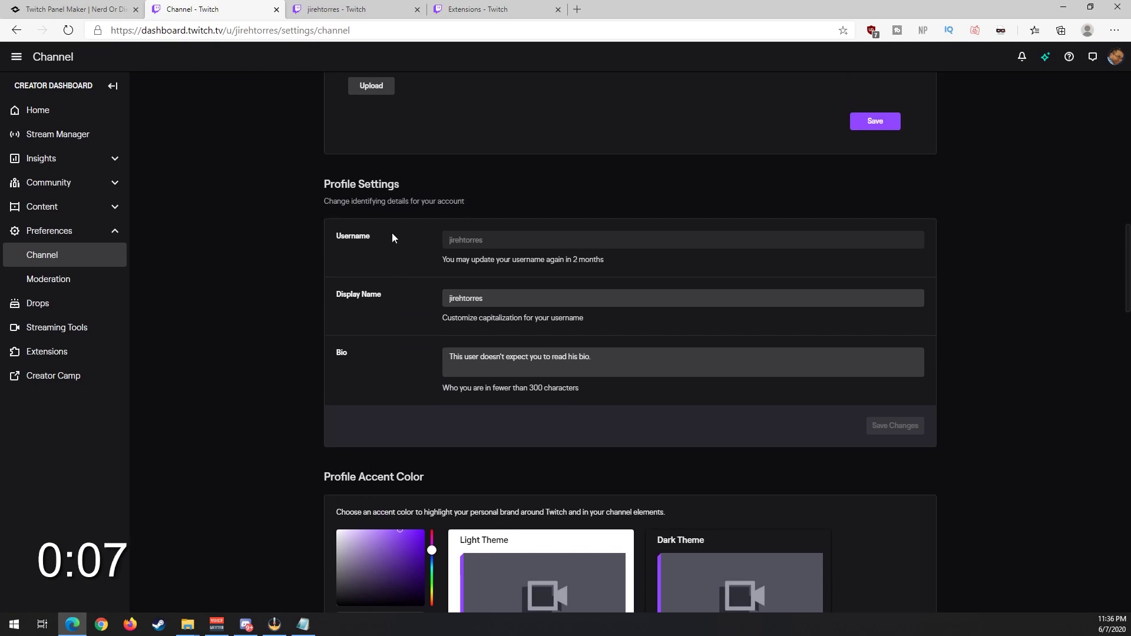
{"action": "left_click", "coordinate": [748, 356]}
{"action": "left_click_drag", "start_coordinate": [559, 357], "coordinate": [436, 360]}
{"action": "left_click", "coordinate": [436, 359]}
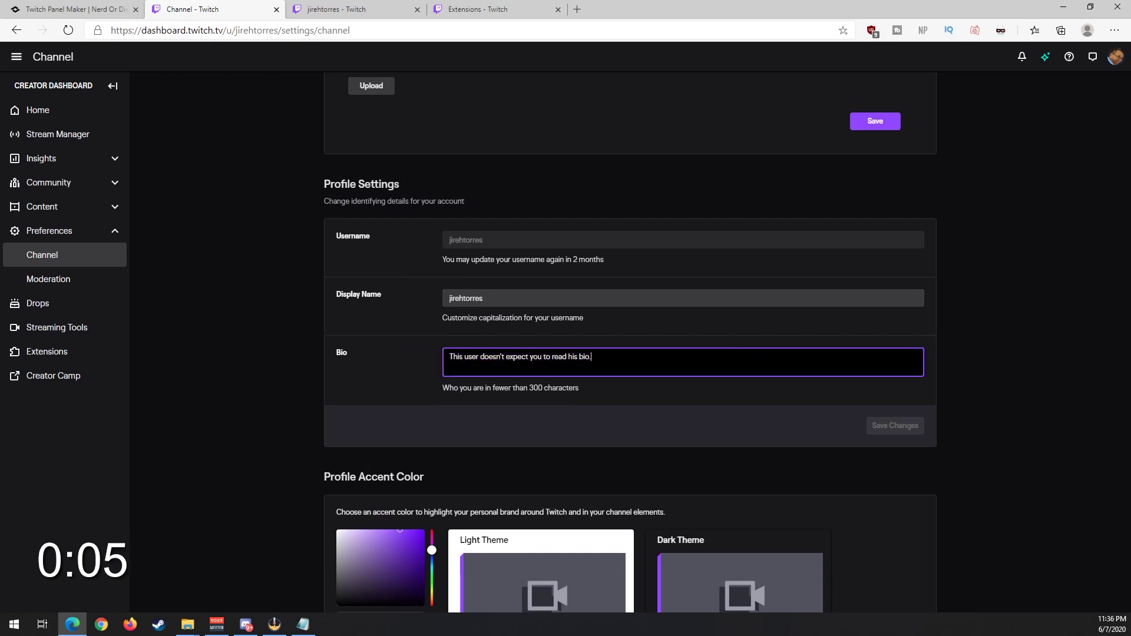